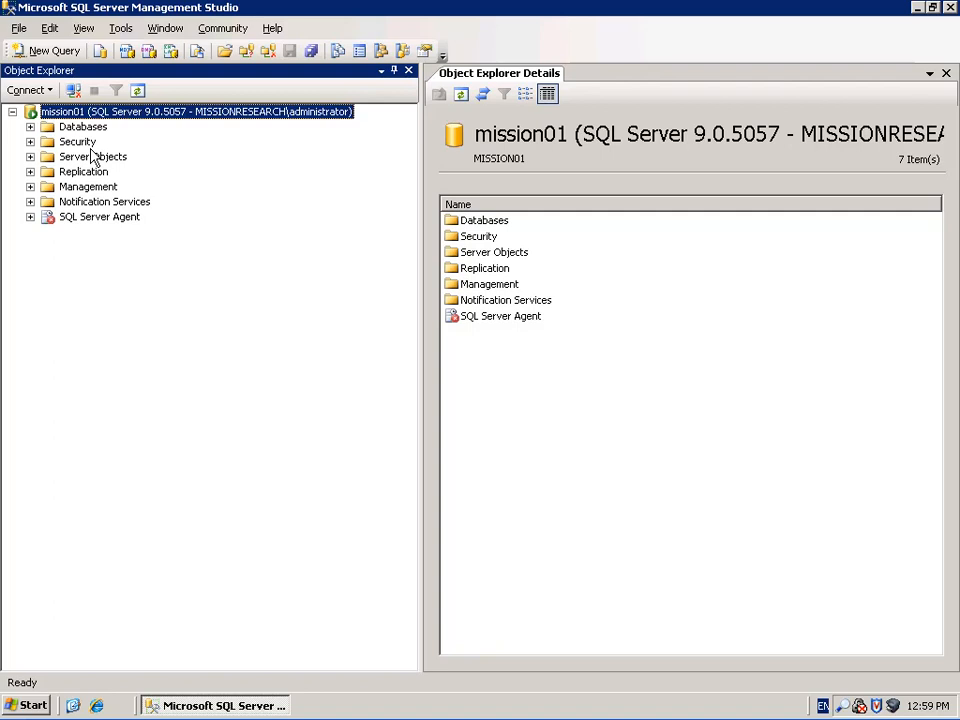
Expand Security > Logins to list the server's 10 logins with their creation dates
click(30, 142)
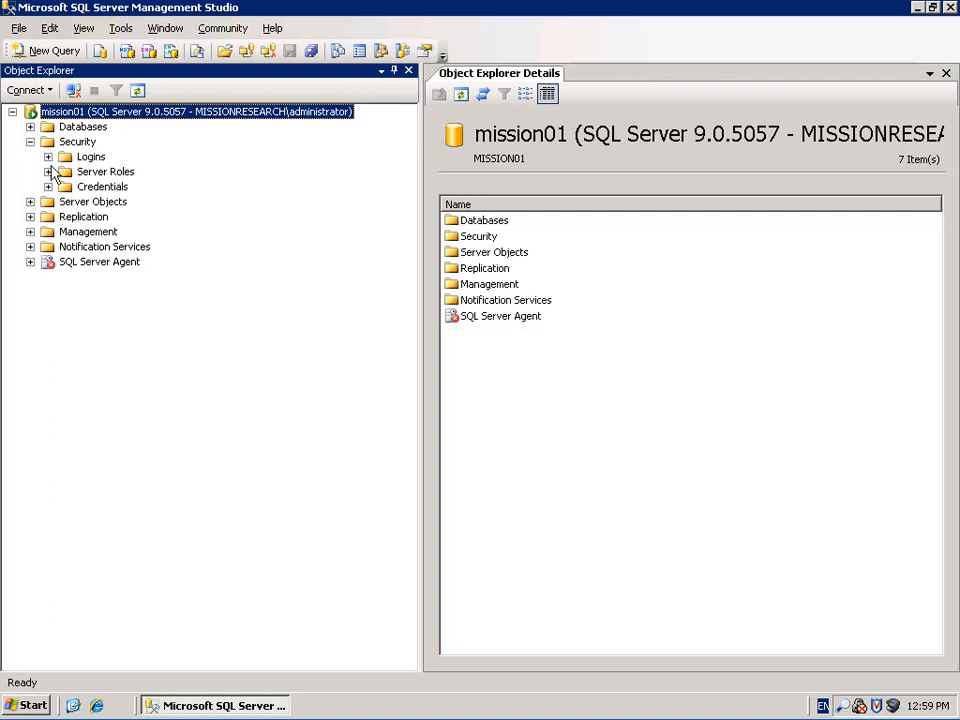
click(48, 157)
click(80, 158)
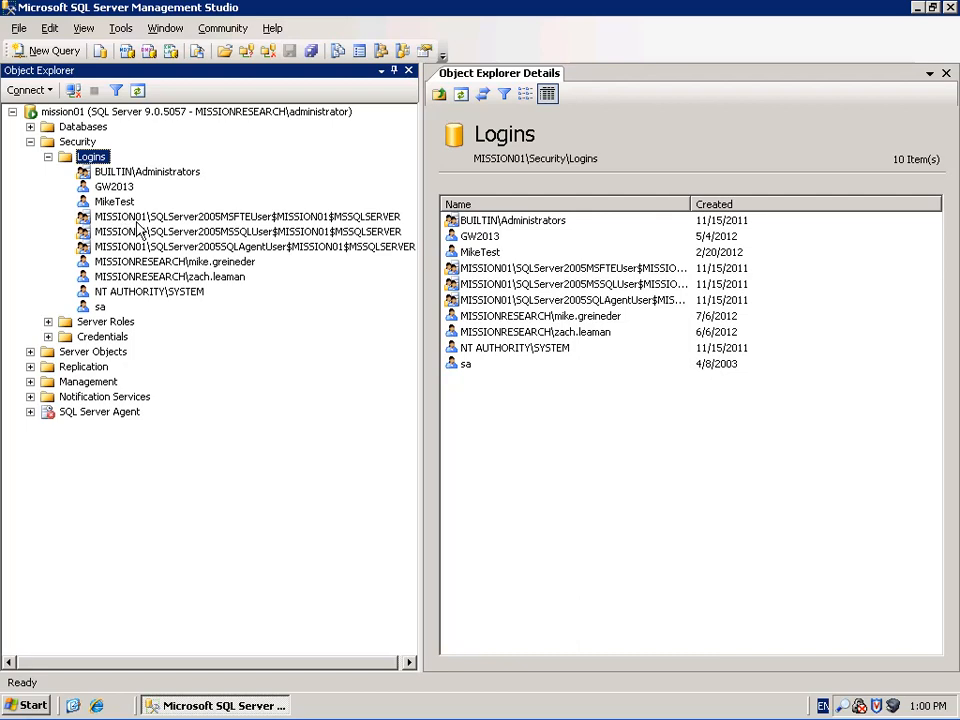
Open a blank New Login form from the Logins folder
right_click(73, 157)
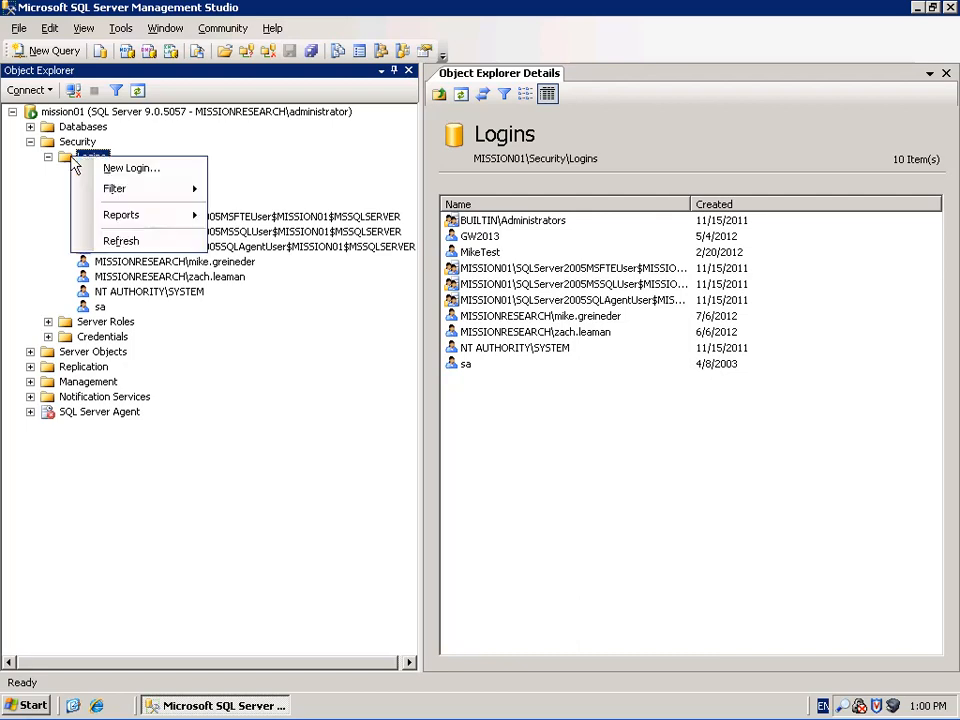
click(146, 169)
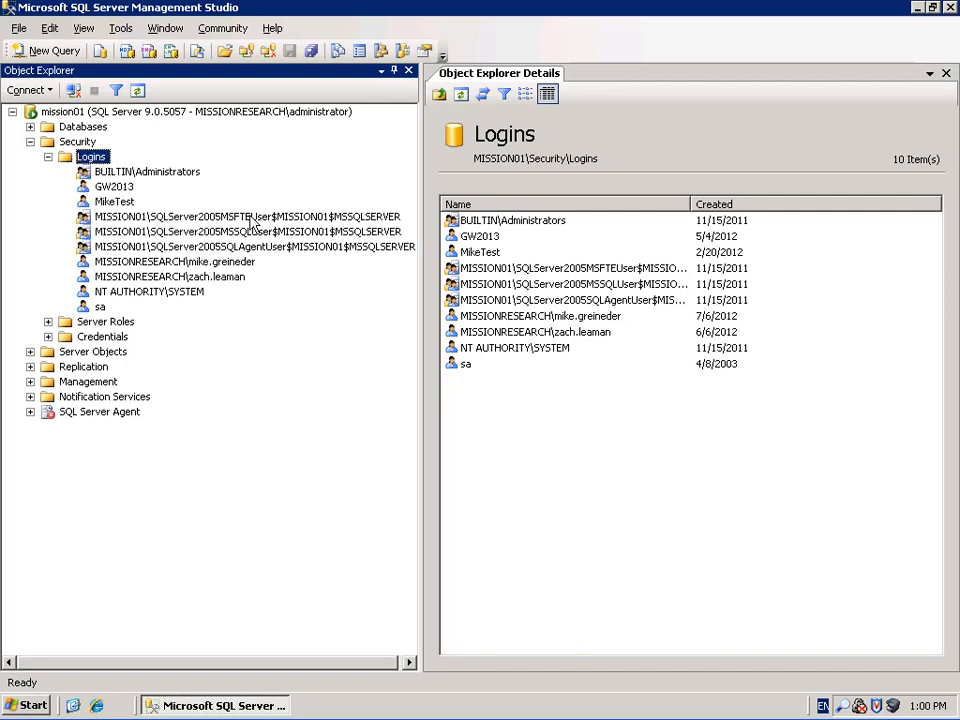
mouse_move(340, 92)
mouse_down()
mouse_move(369, 111)
mouse_move(325, 106)
mouse_up()
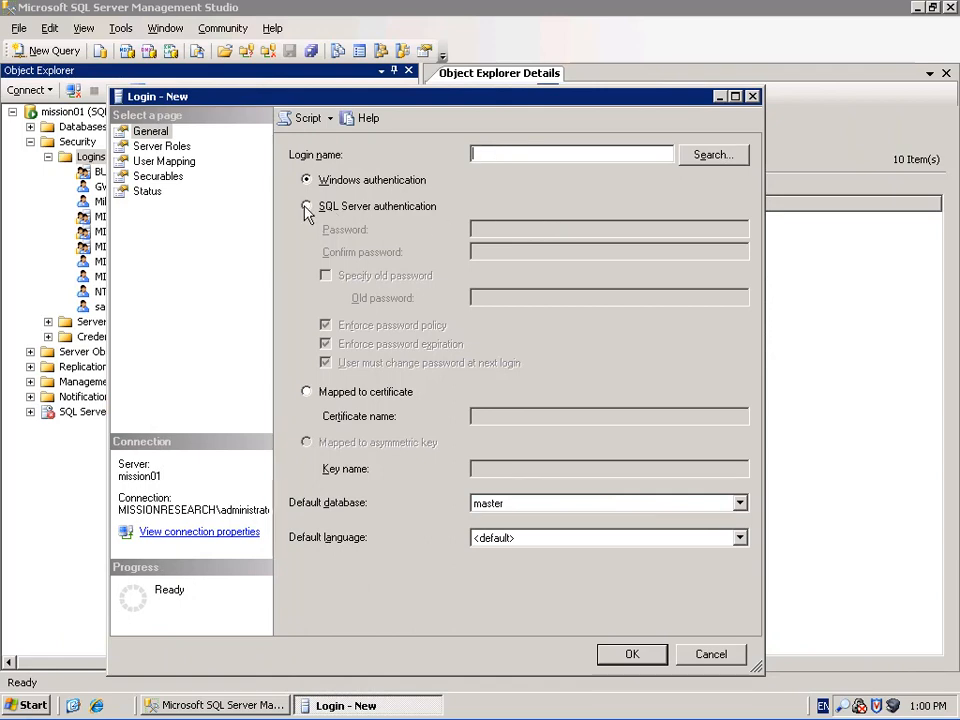
Set the new login to SQL Server authentication with login name giftworksuser
click(341, 212)
click(529, 154)
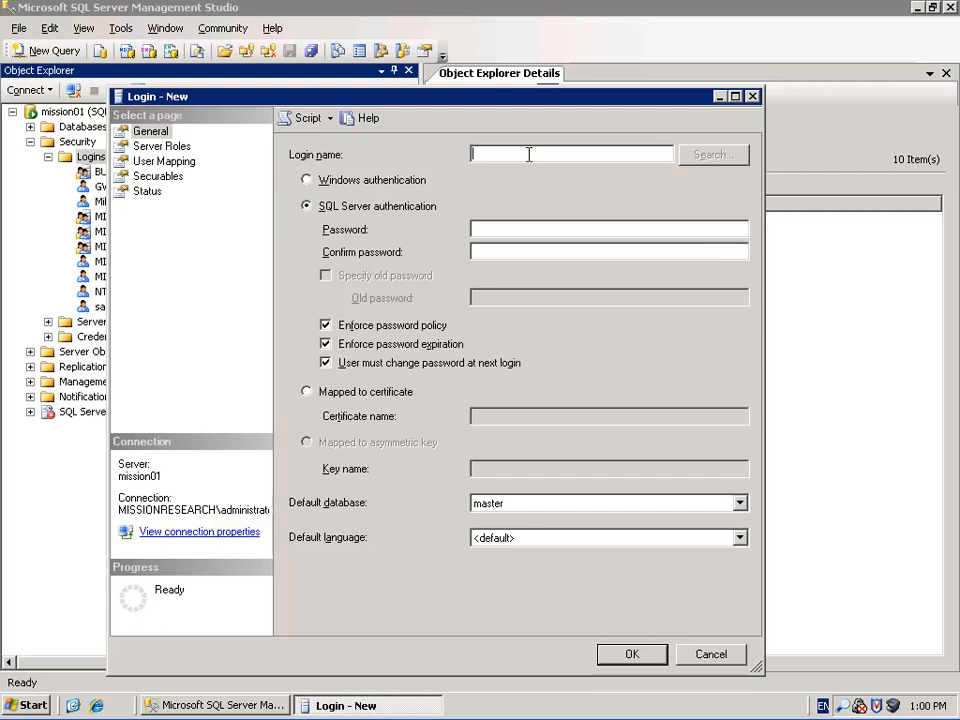
text(giftworks)
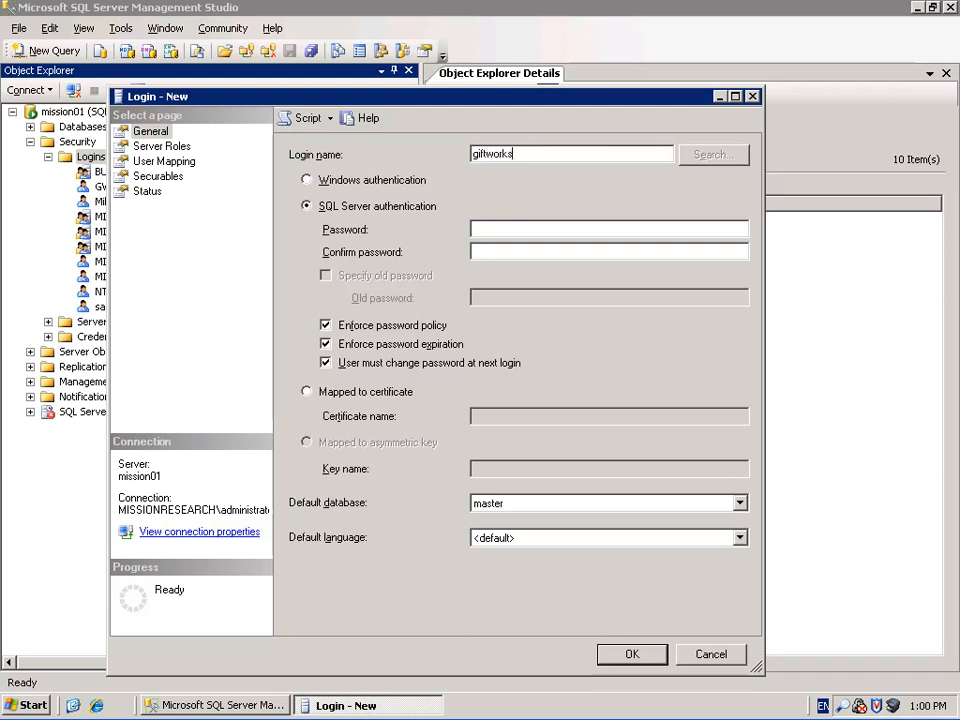
text(user)
drag(415, 98, 489, 98)
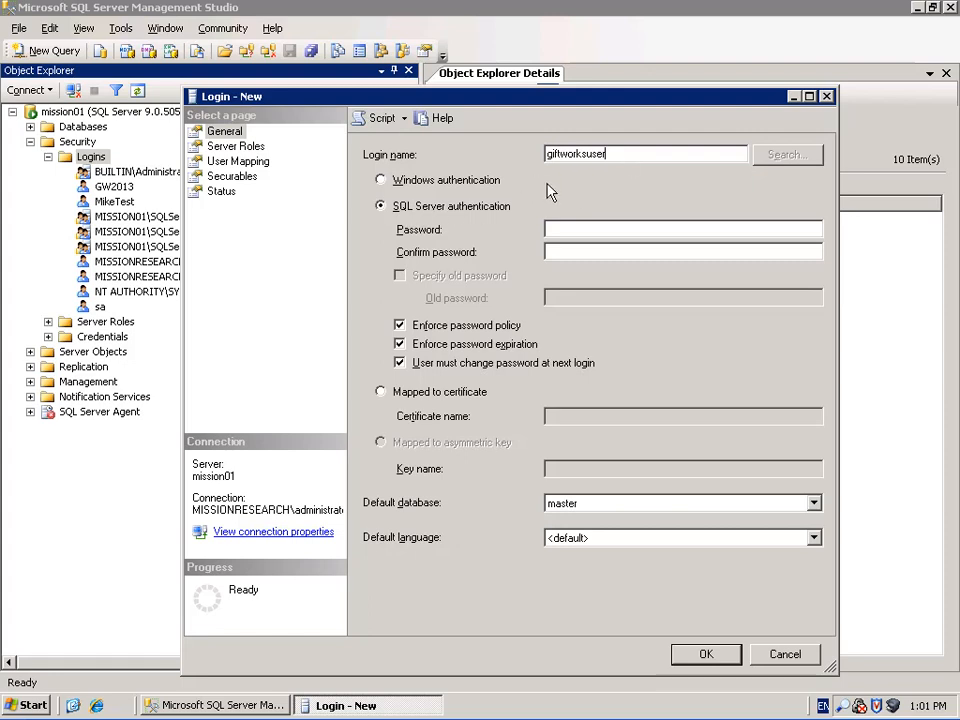
drag(690, 155, 528, 160)
Enter and confirm the password, turn off password expiration, and create the login
click(594, 229)
text(pass)
key(Tab)
text(pass)
click(400, 344)
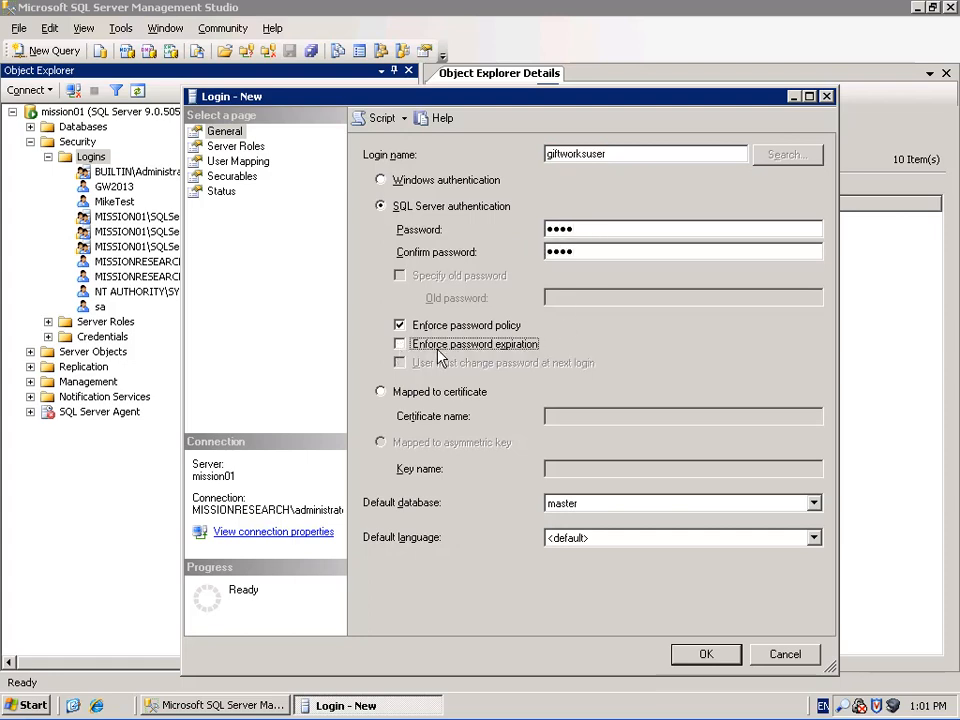
click(400, 344)
click(400, 363)
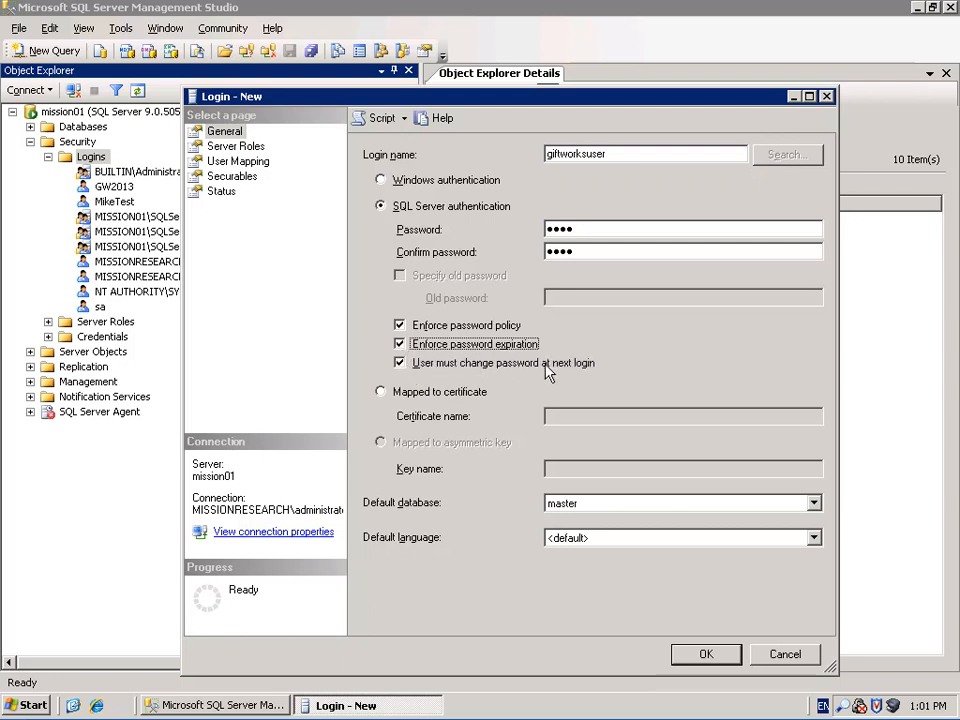
click(400, 346)
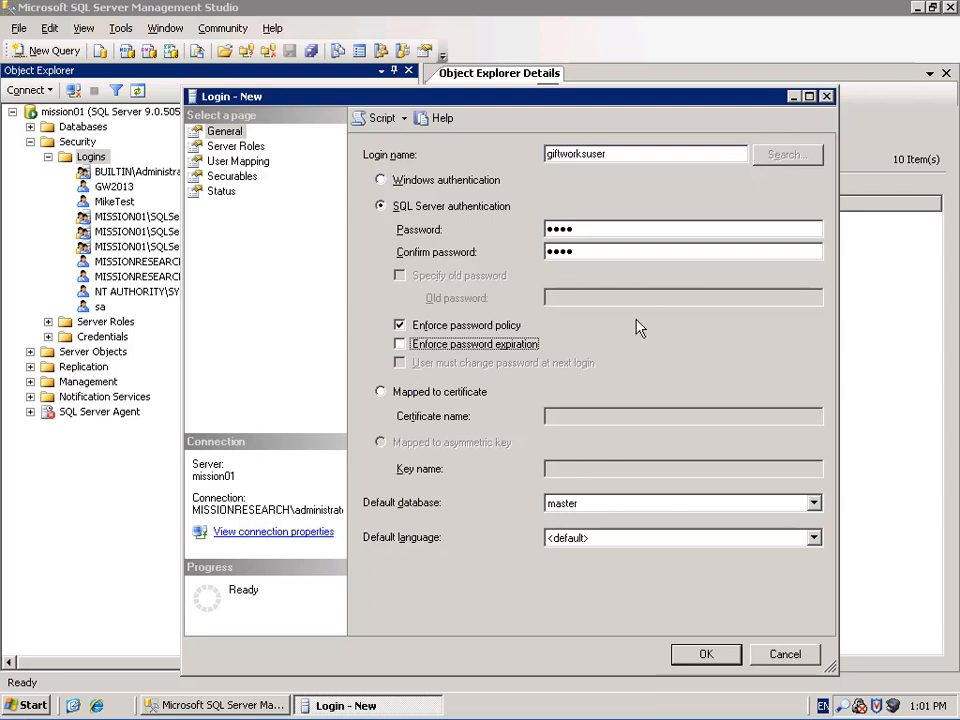
click(707, 654)
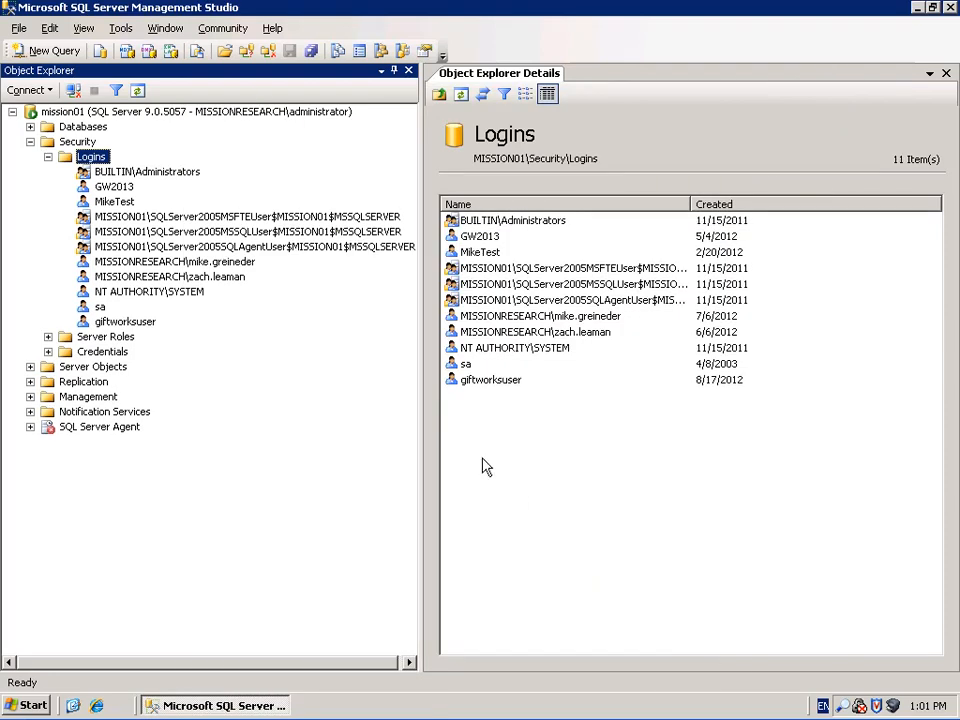
Create a Windows-authenticated login for a MISSIONRESEARCH domain user account
click(478, 382)
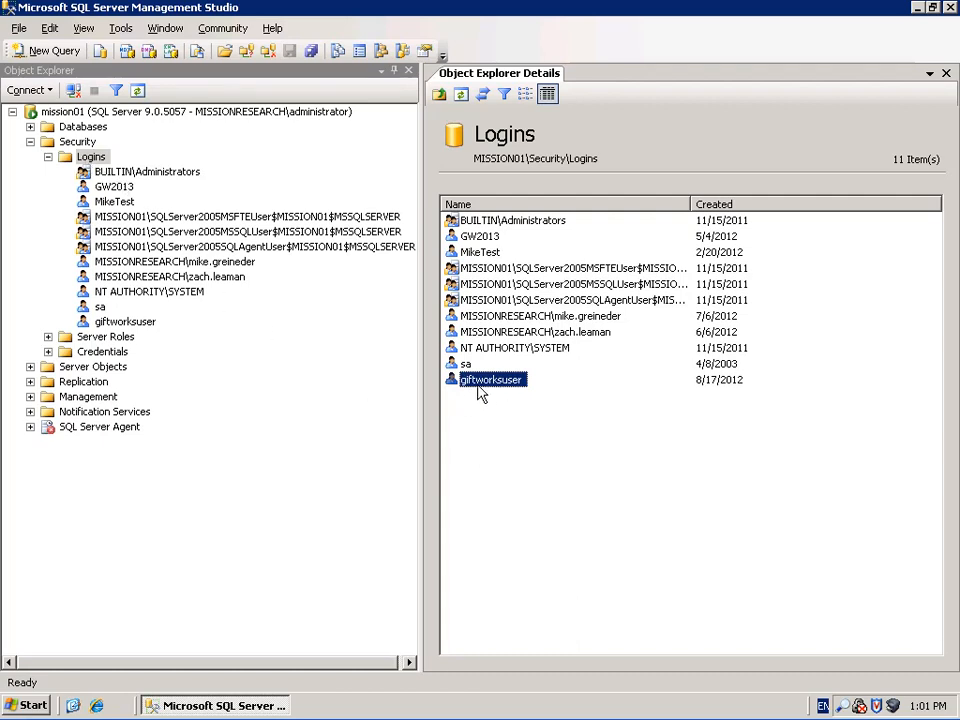
right_click(90, 157)
click(108, 163)
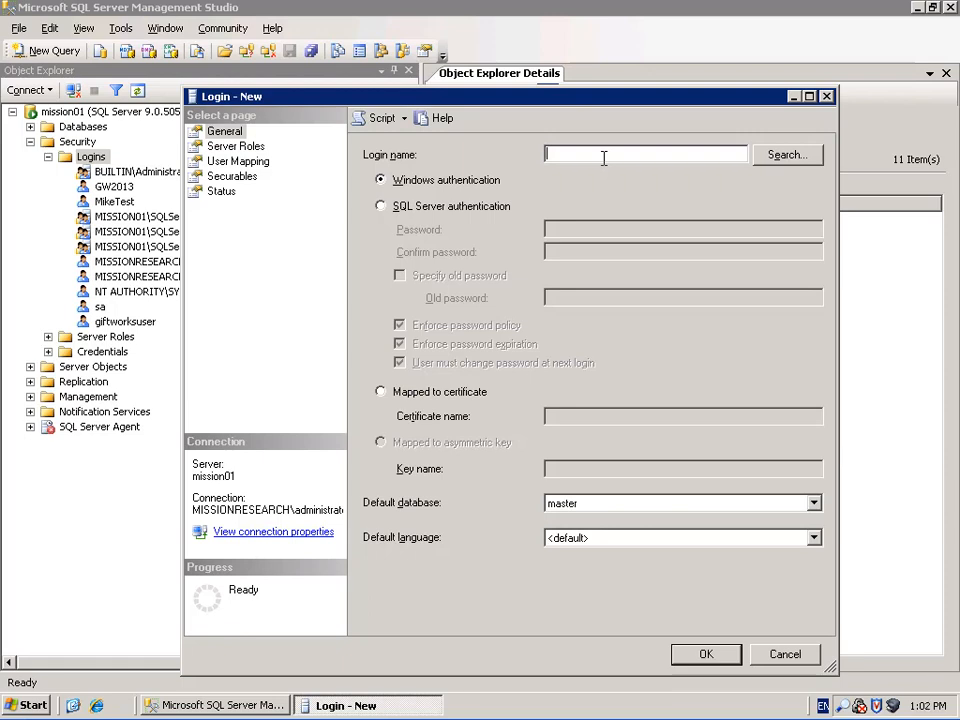
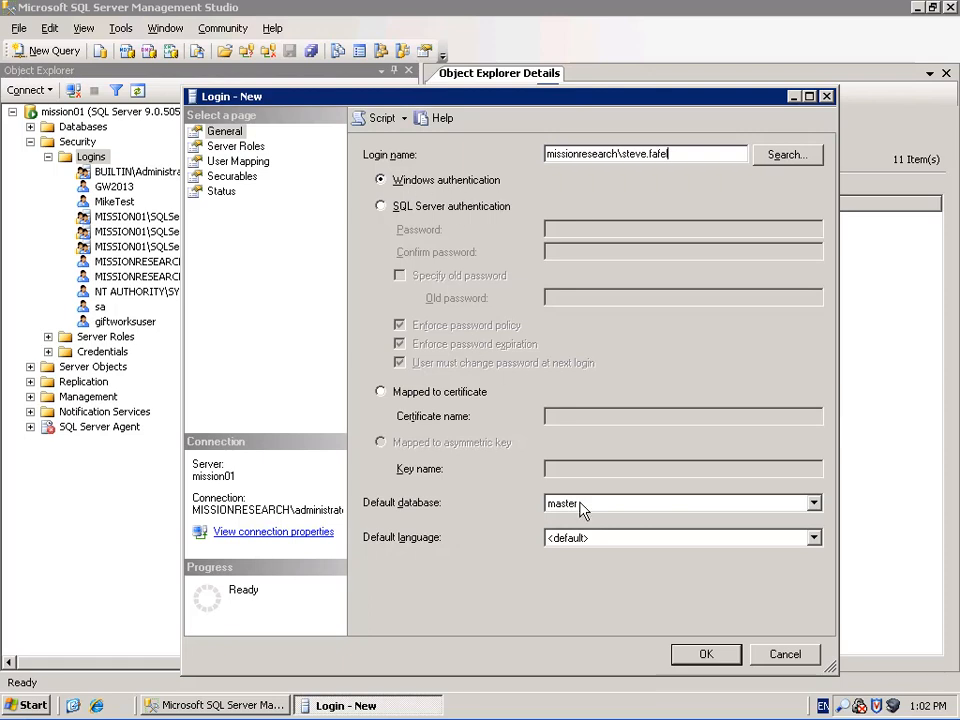
text(l)
click(705, 654)
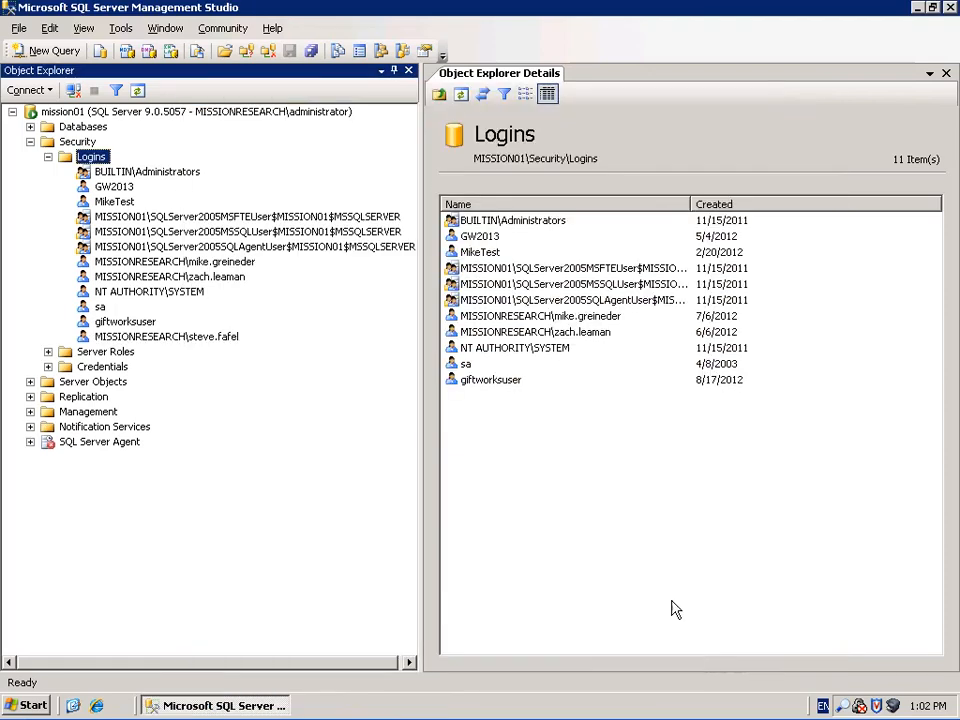
click(484, 380)
click(484, 380)
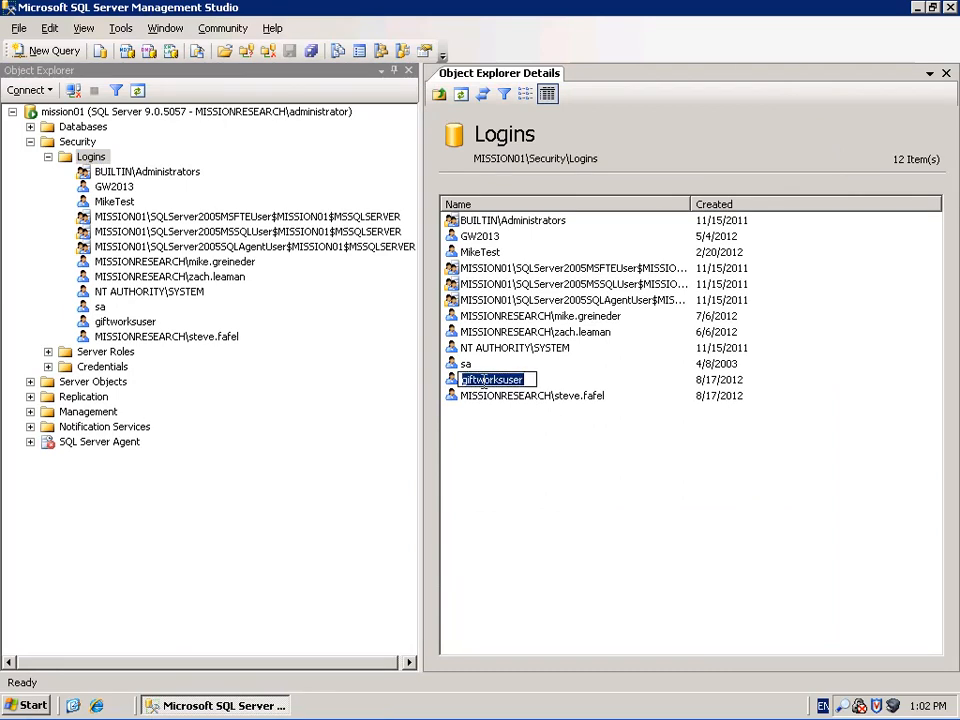
key(Escape)
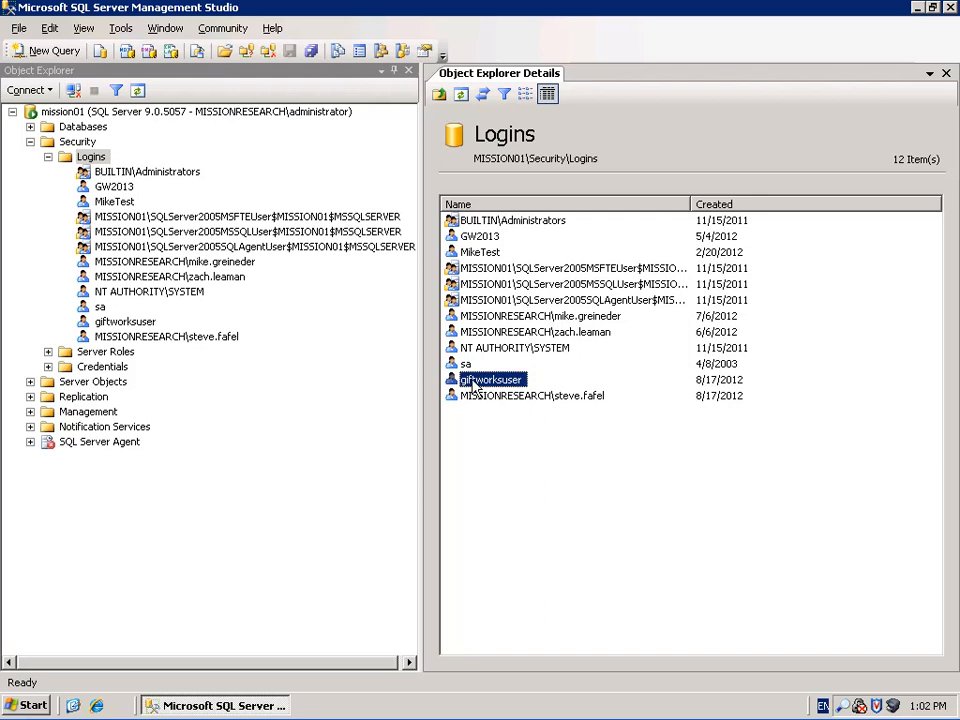
click(467, 397)
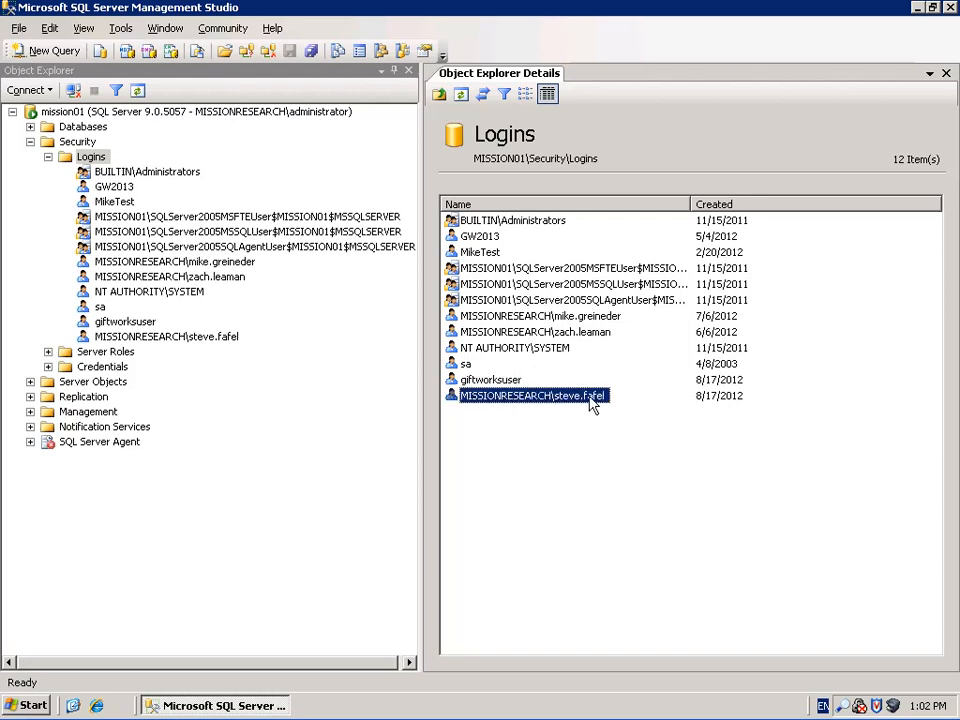
click(467, 381)
click(456, 400)
Collapse Security and show the server's 54 databases in the details pane
click(30, 141)
click(43, 127)
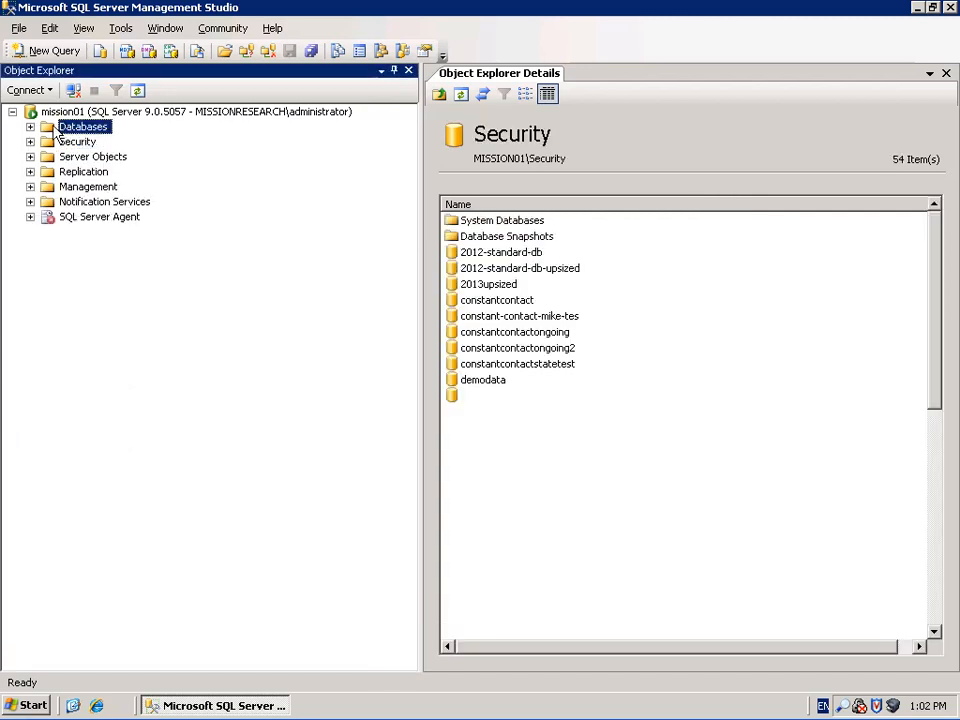
click(30, 127)
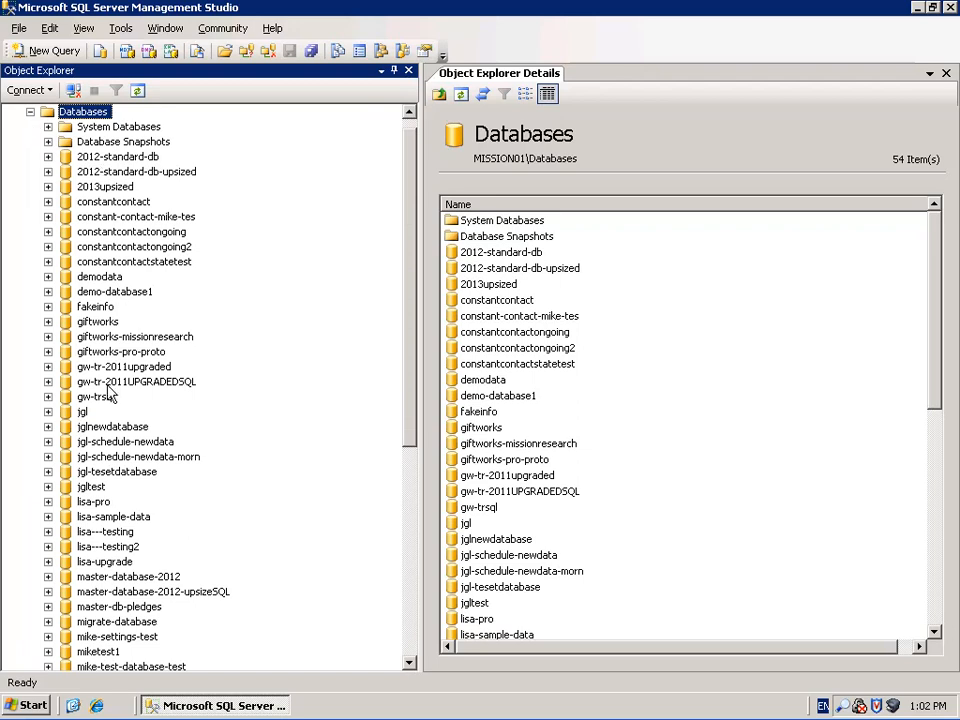
scroll(414, 336, up, 1)
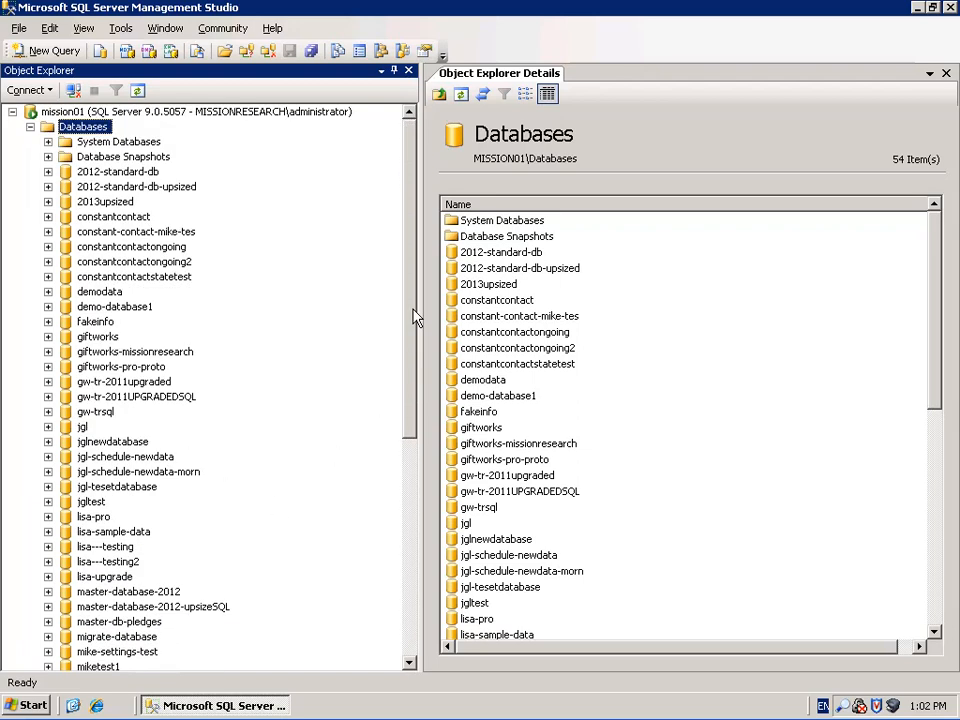
click(31, 127)
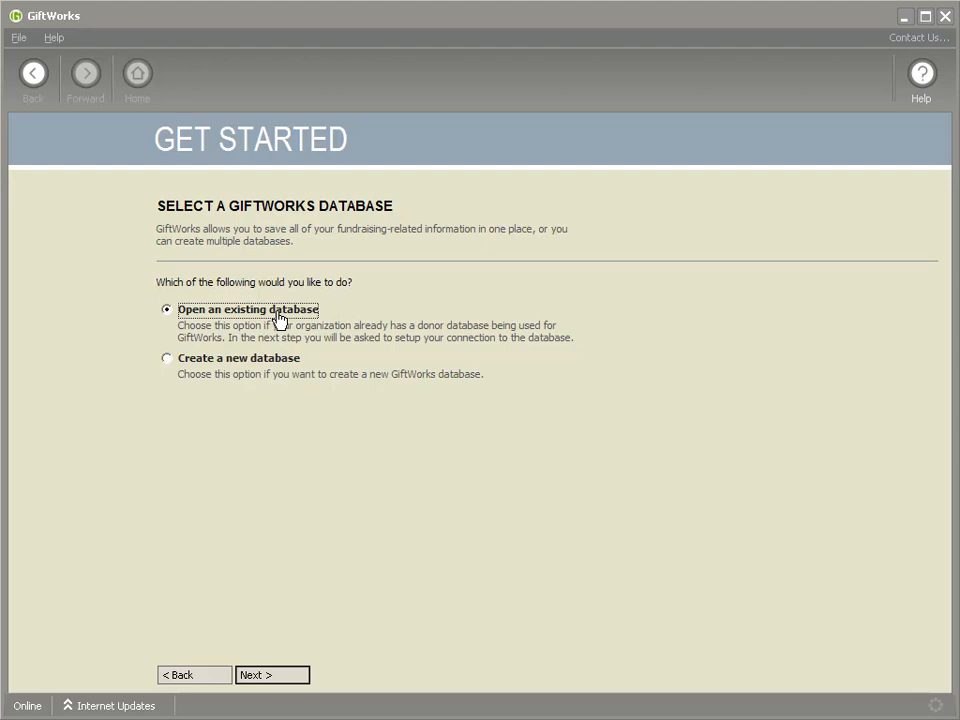
Choose 'Create a new database' in the Get Started wizard and proceed to its form
click(169, 360)
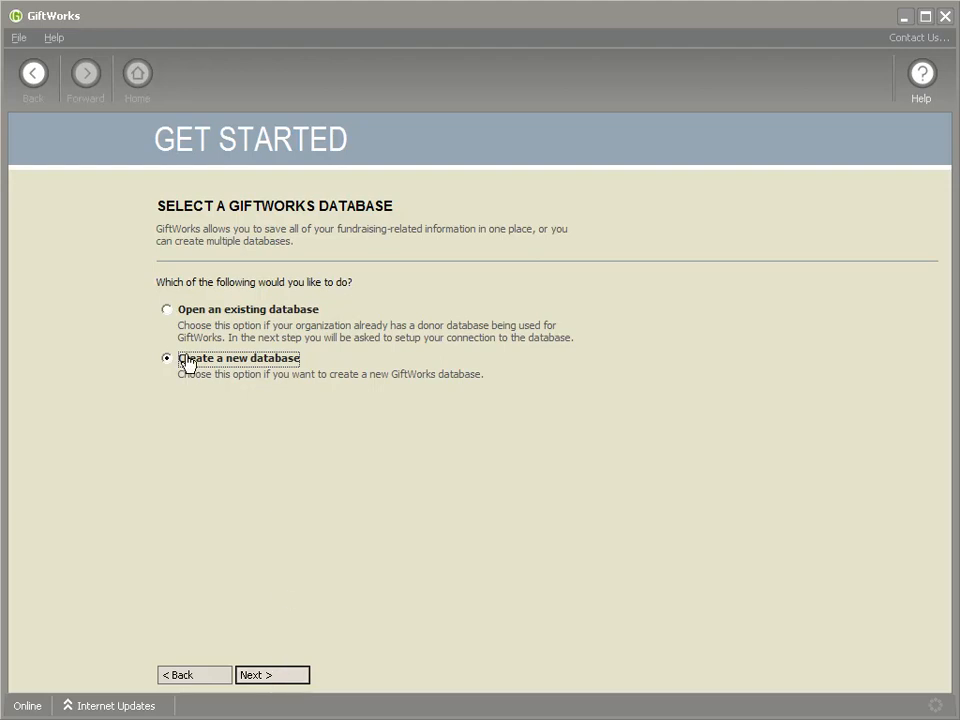
click(272, 680)
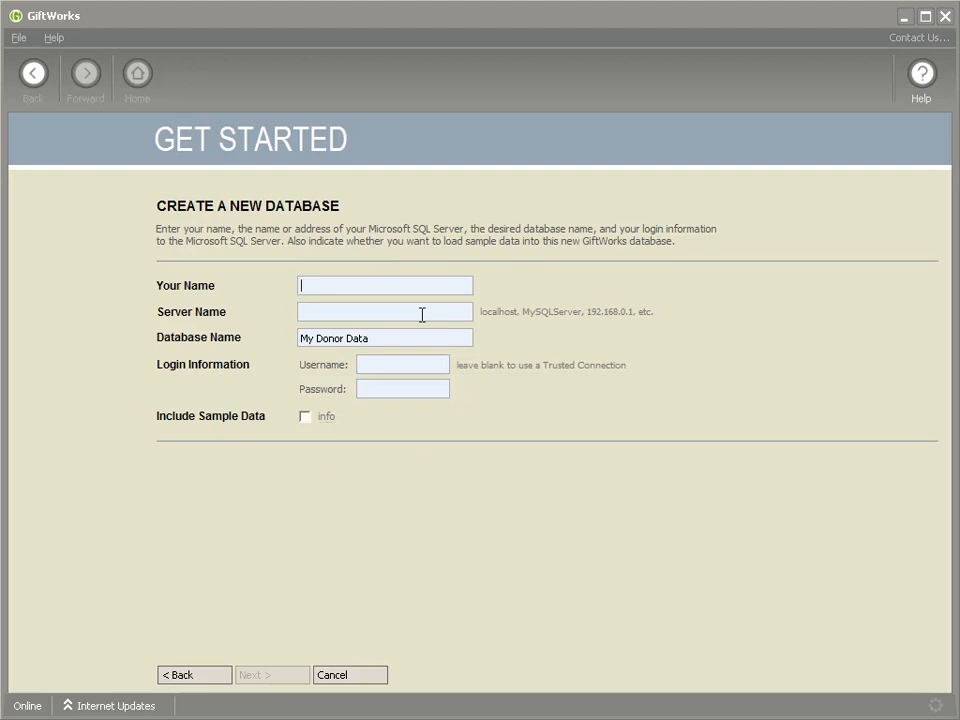
Enter the contact's name, server mission01 and database name ConnectionDemo1
key(Tab)
text(mission01)
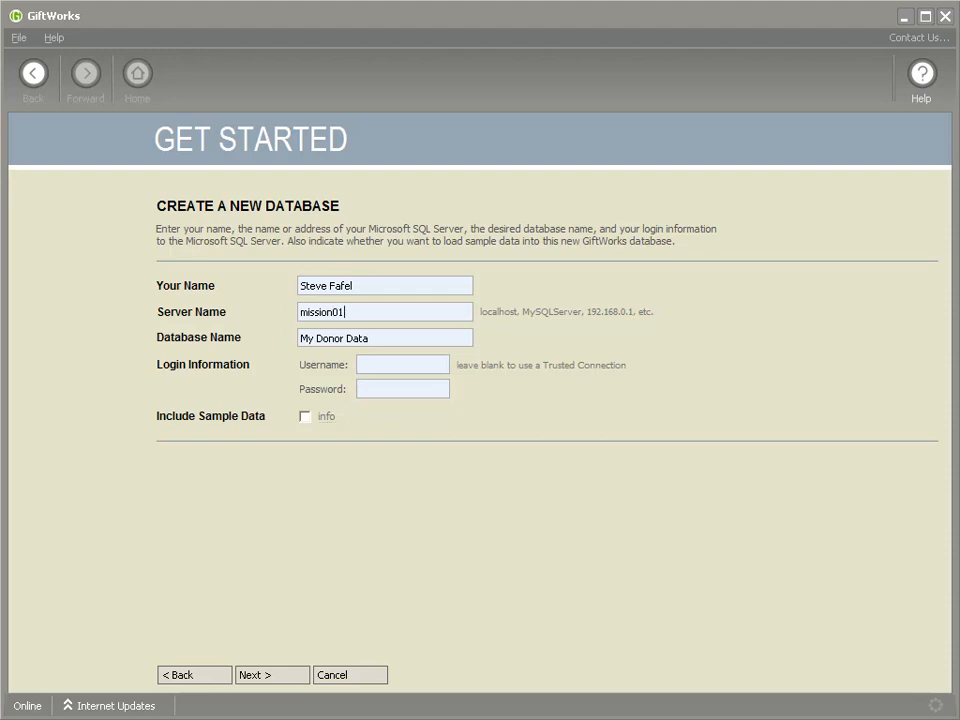
text(\instancename)
key(BackSpace)
key(BackSpace)
key(BackSpace)
key(BackSpace)
key(BackSpace)
key(BackSpace)
key(BackSpace)
key(BackSpace)
key(BackSpace)
key(BackSpace)
key(BackSpace)
key(BackSpace)
key(BackSpace)
key(BackSpace)
text(1)
key(Tab)
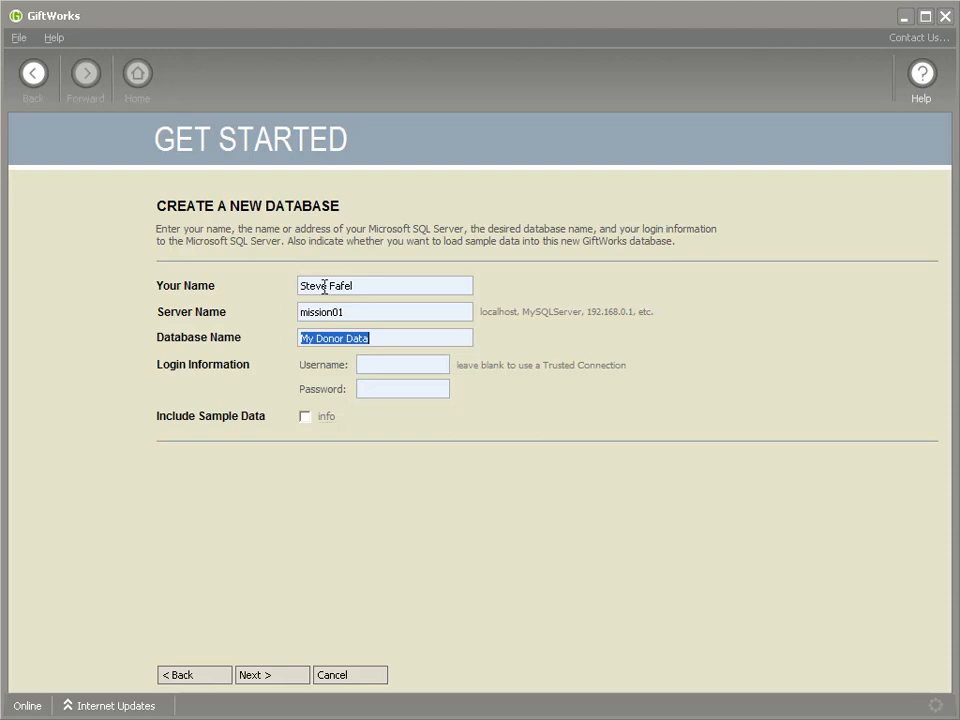
text(Connectio)
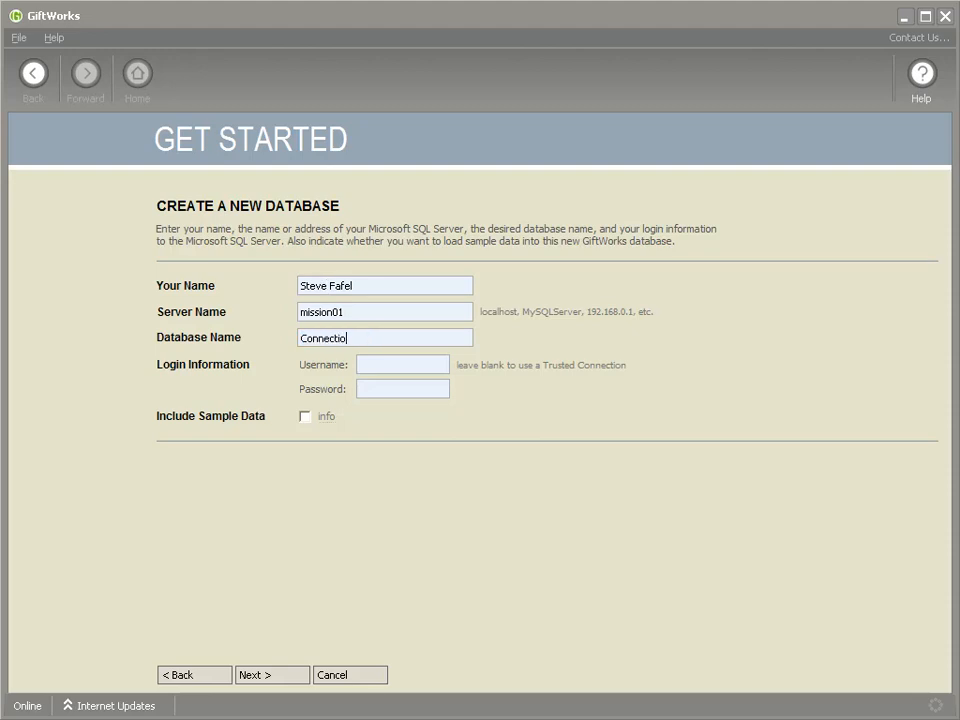
text(nDemo1)
Fill in SQL login username giftworksuser and its password
click(382, 365)
drag(455, 365, 396, 397)
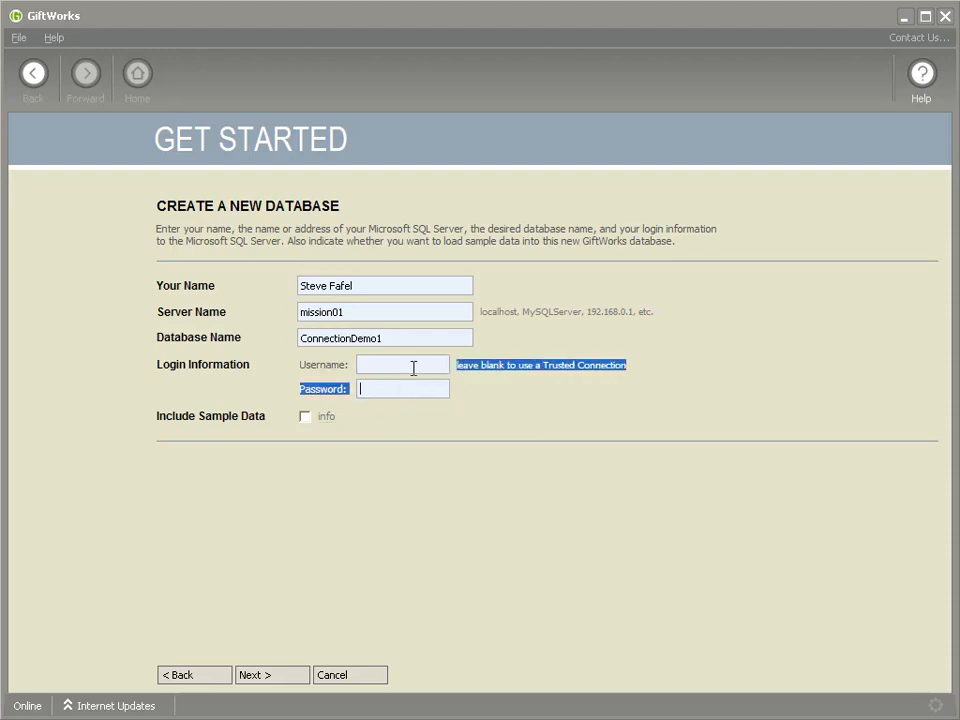
drag(476, 364, 626, 366)
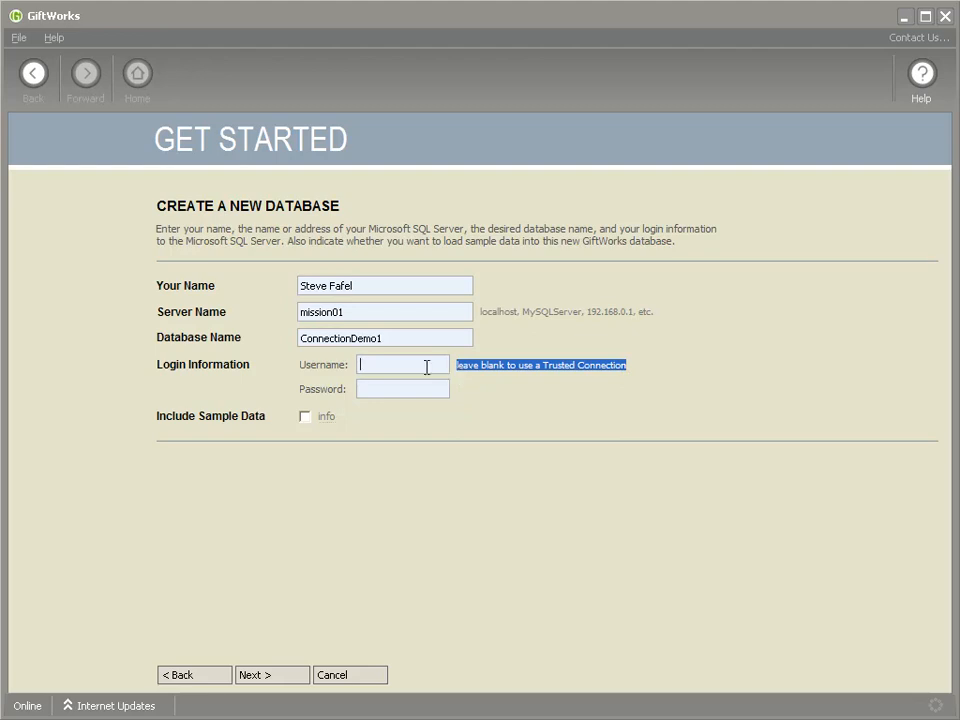
text(giftworkuser)
drag(435, 364, 349, 364)
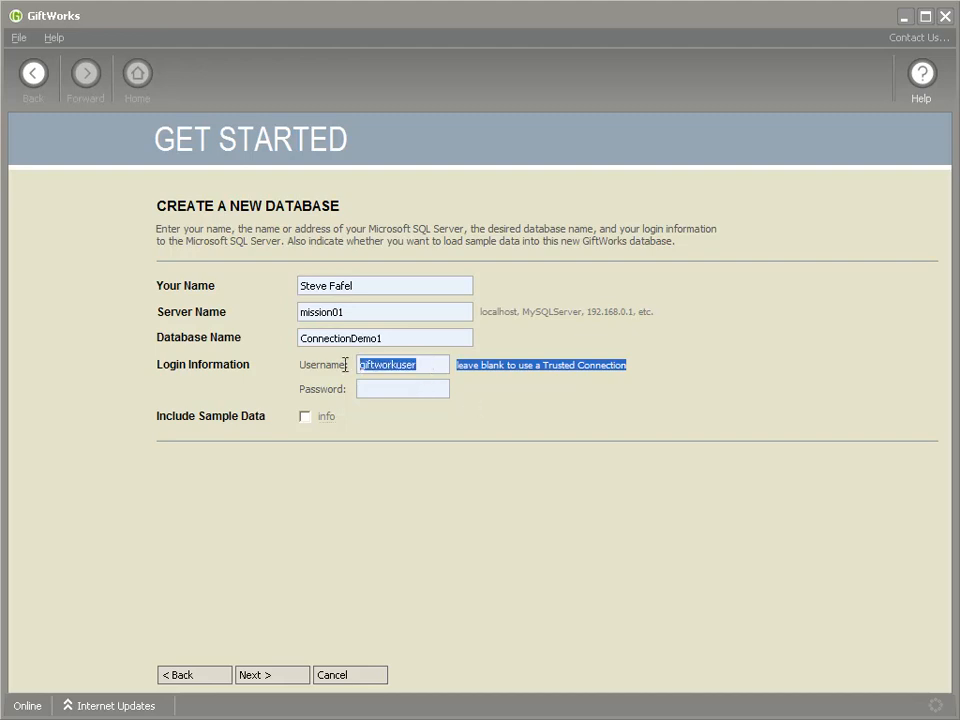
key(BackSpace)
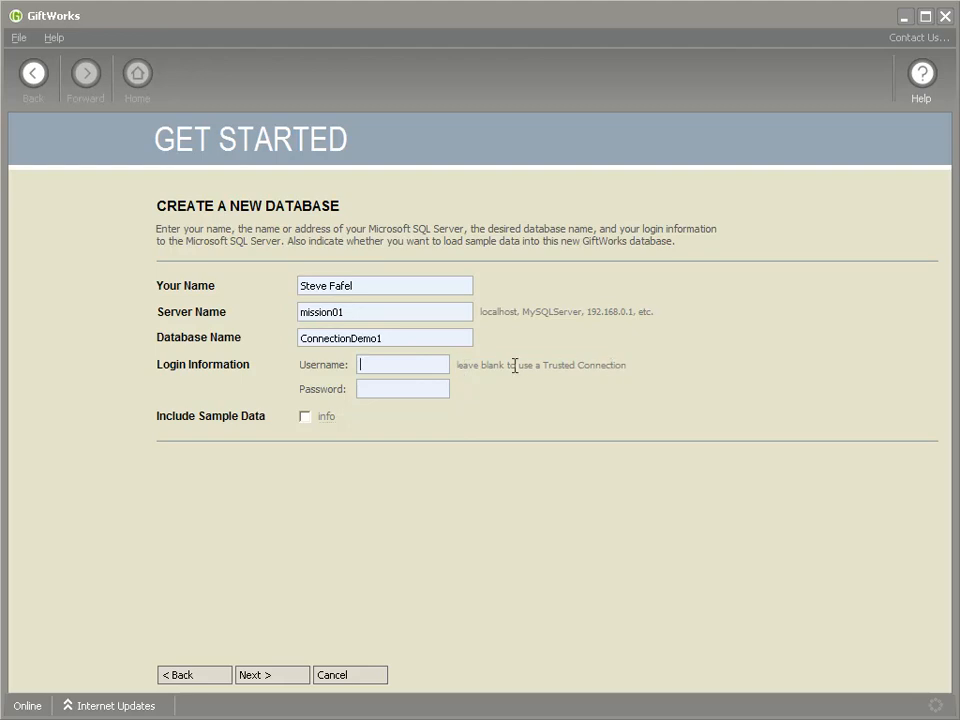
text(giftworksuser)
key(Tab)
text(****)
Submit the form, dismiss the permission error, and clear the username and password
click(280, 679)
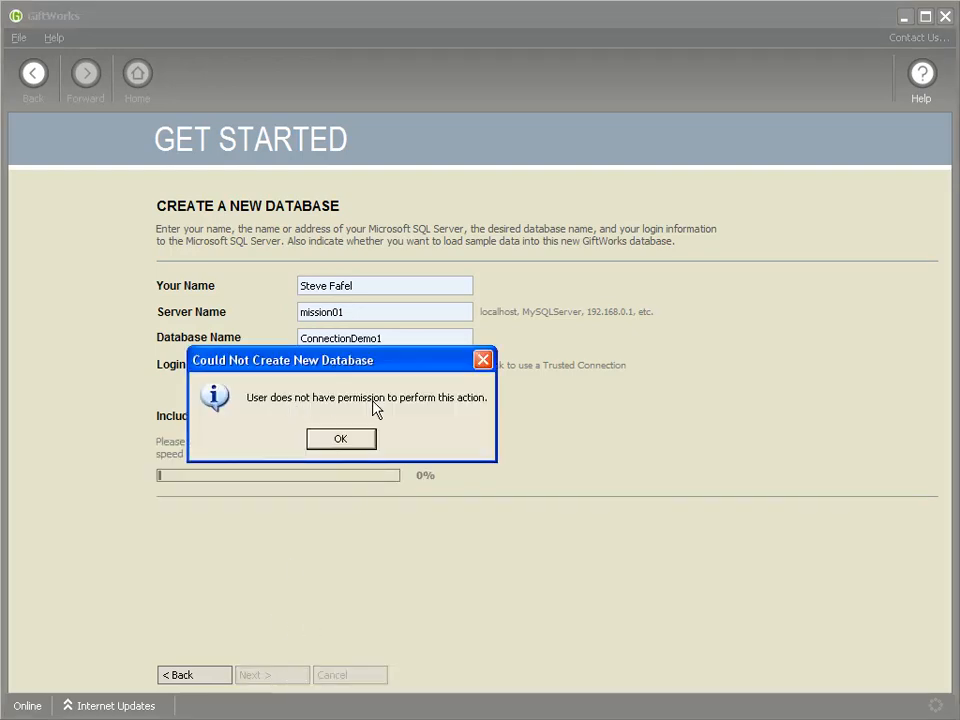
click(337, 443)
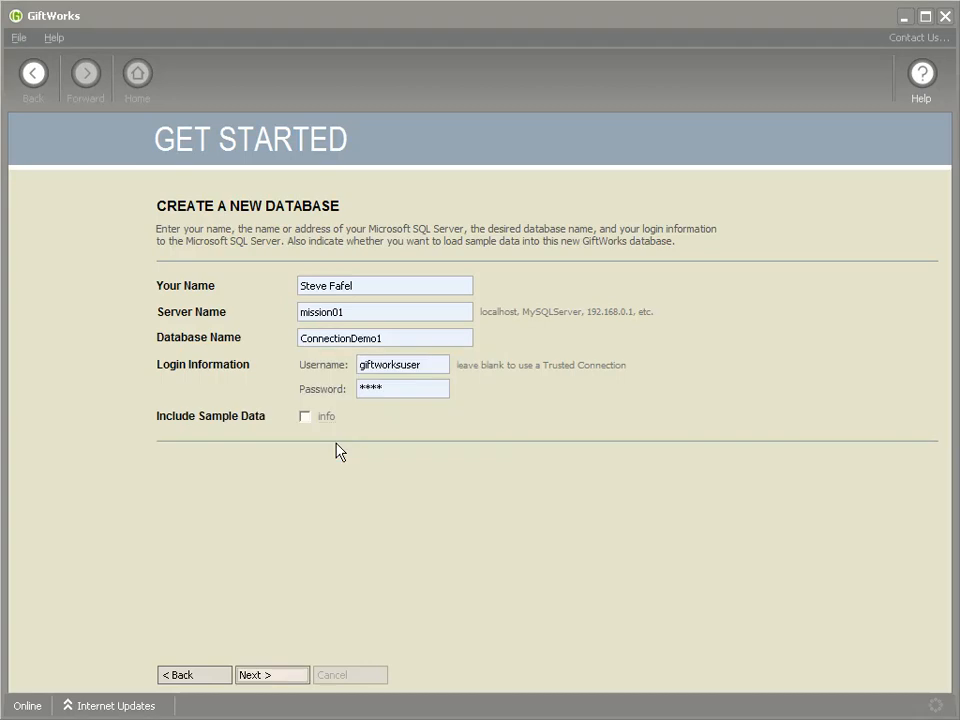
drag(433, 366, 360, 369)
key(BackSpace)
key(Tab)
key(BackSpace)
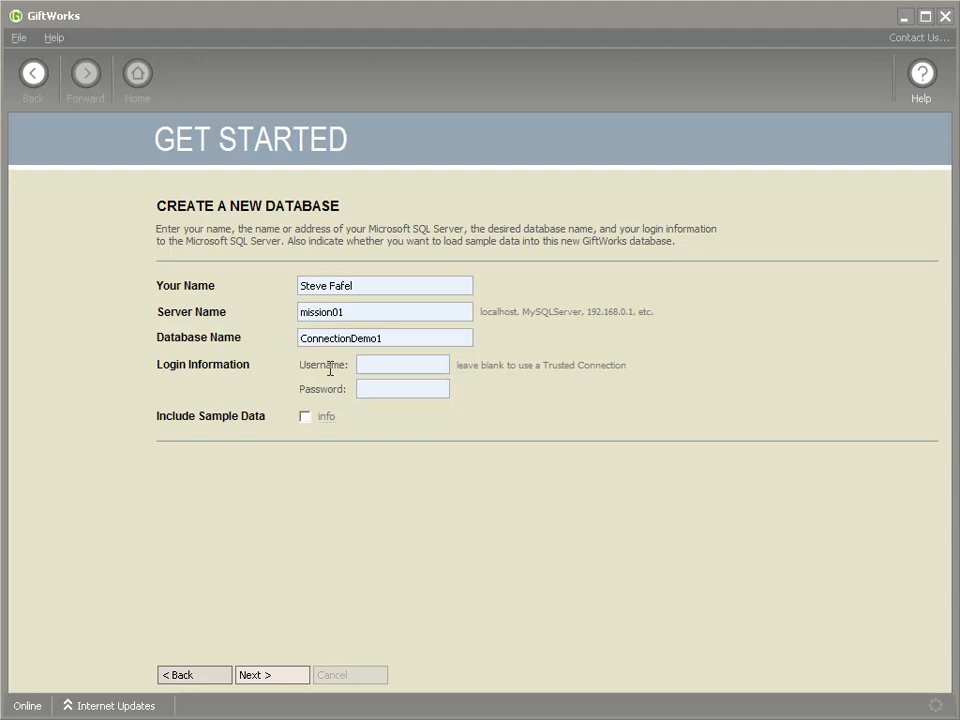
Enter the administrator username sa and its password
click(370, 364)
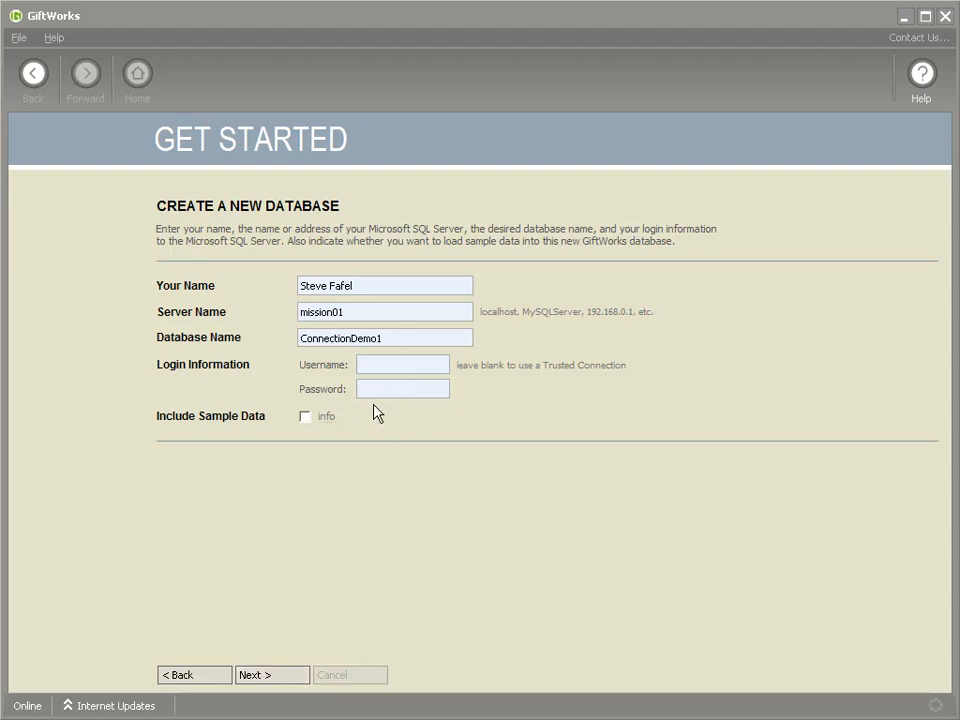
text(sa)
key(Tab)
text(*******)
double_click(377, 365)
click(384, 365)
double_click(409, 388)
text(*******)
Leave sample data off and create the ConnectionDemo1 database
click(393, 338)
drag(393, 338, 257, 382)
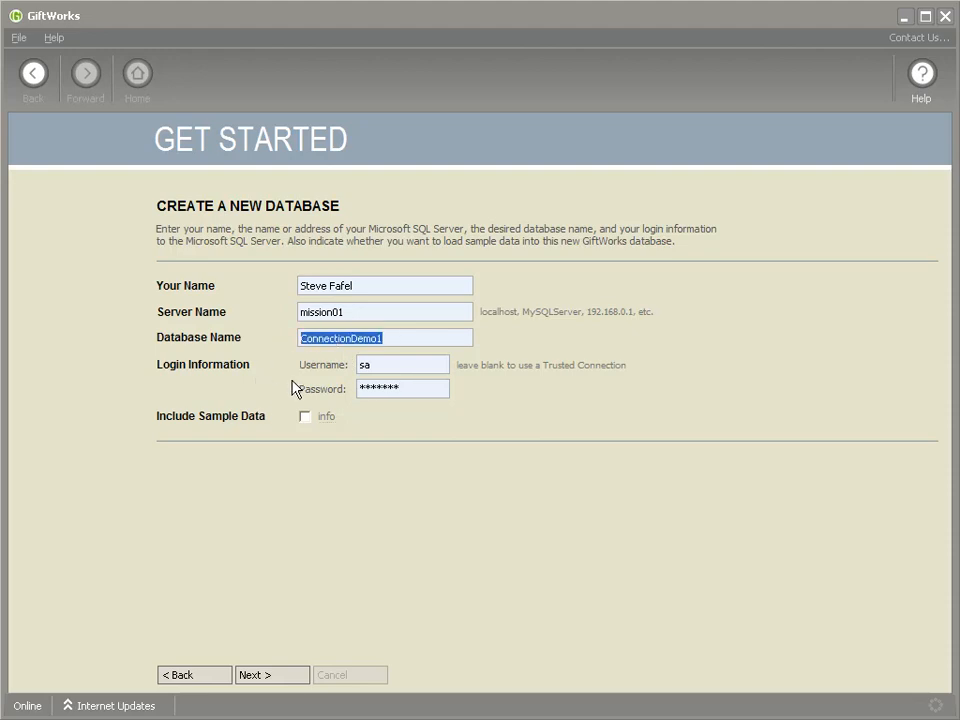
click(394, 339)
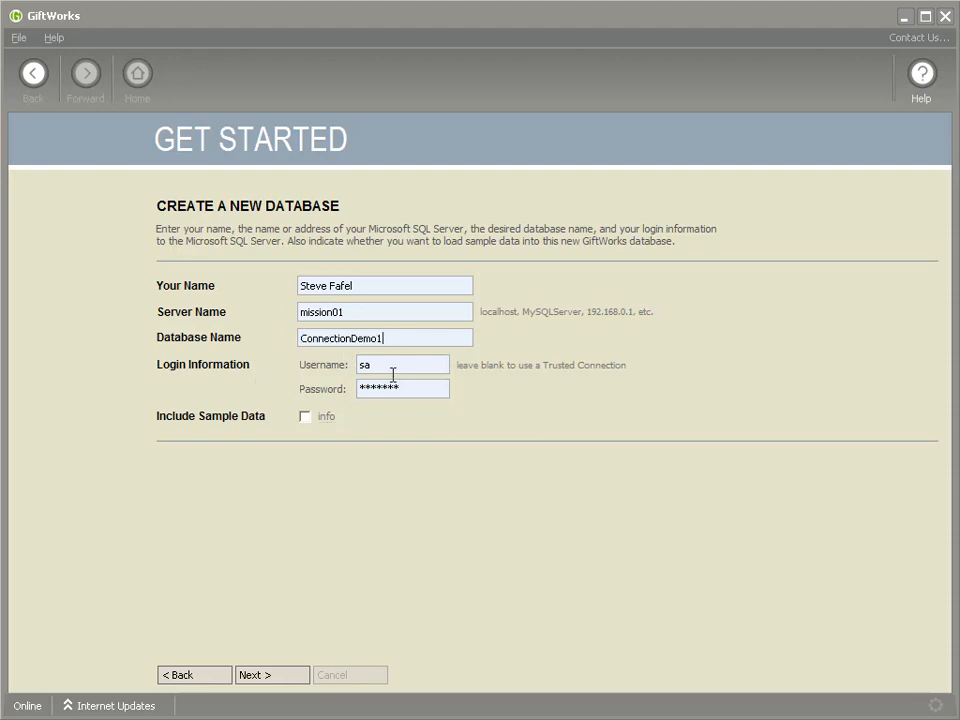
click(306, 418)
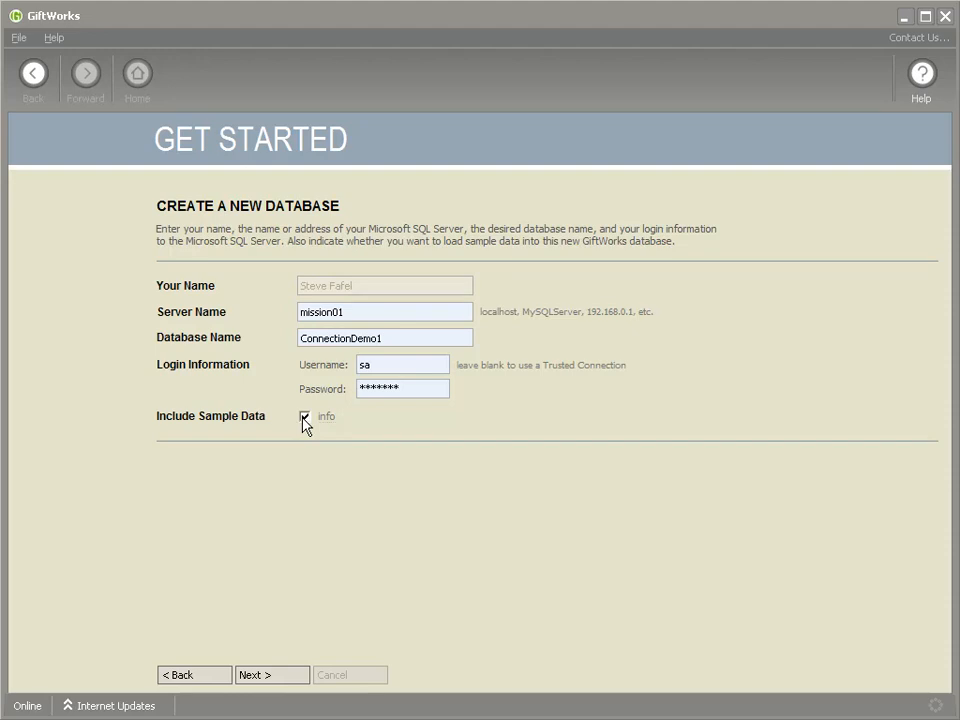
click(305, 418)
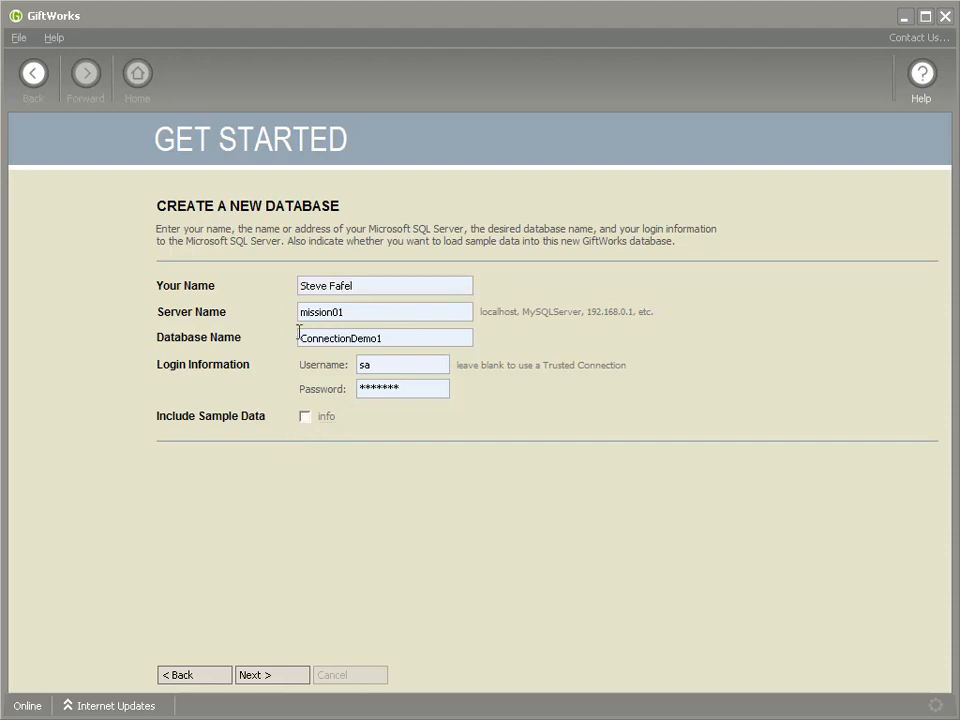
click(272, 675)
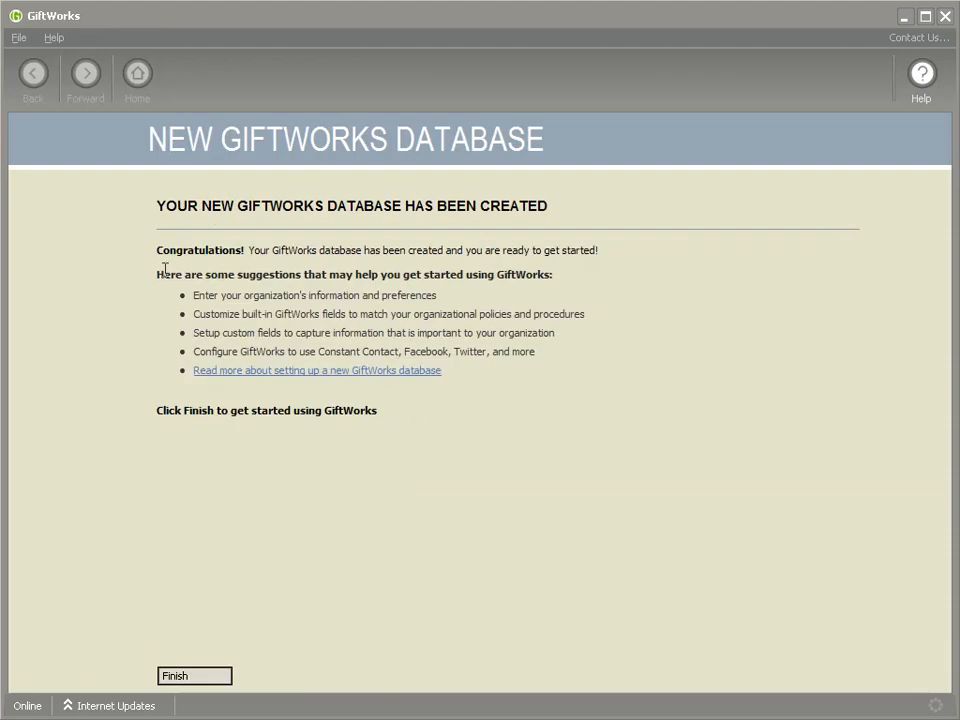
Finish the GiftWorks new database setup
click(186, 683)
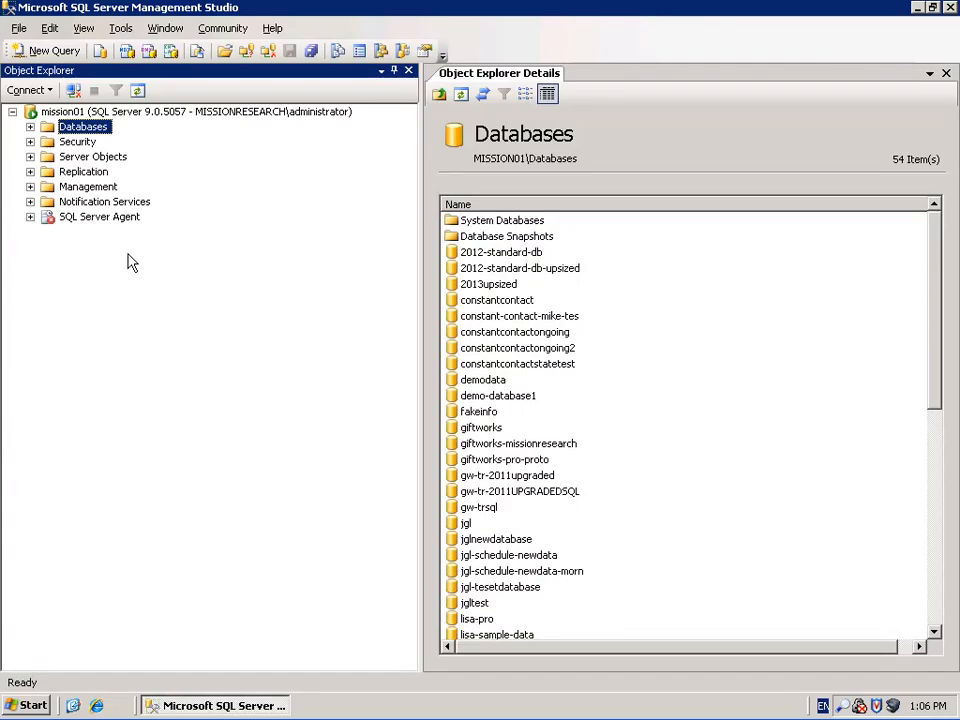
Expand Databases and refresh it so connectiondemo1 appears
click(30, 127)
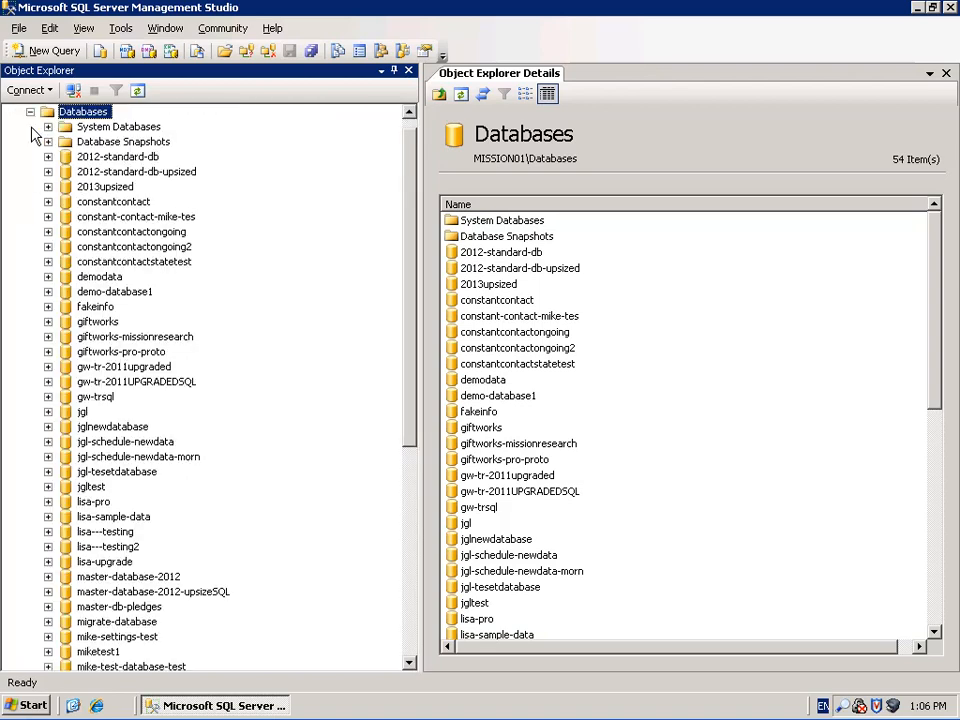
right_click(75, 112)
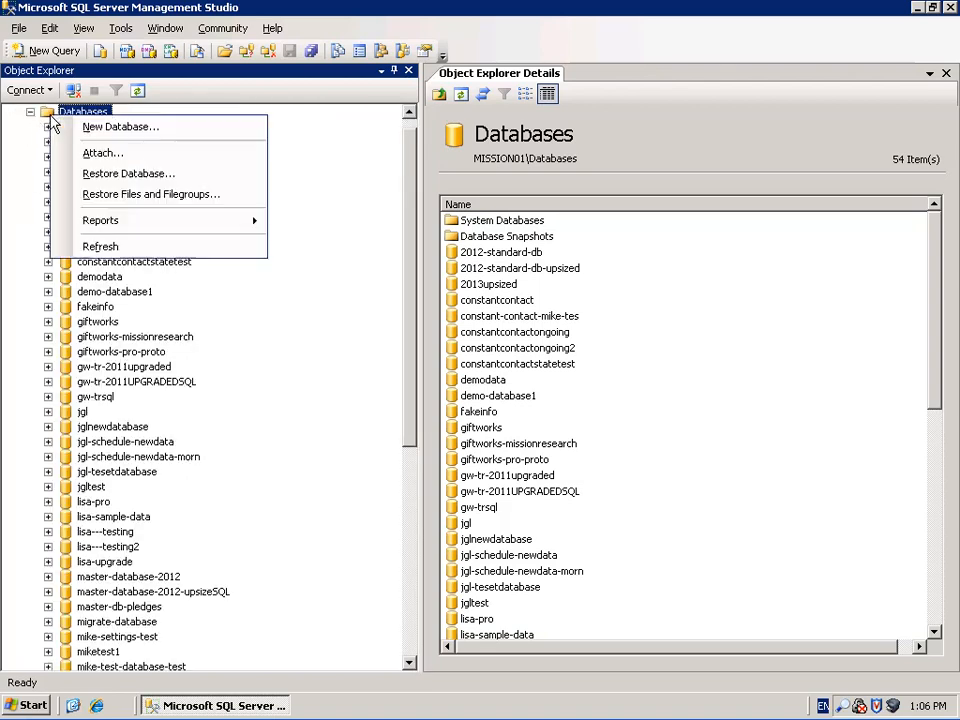
click(56, 304)
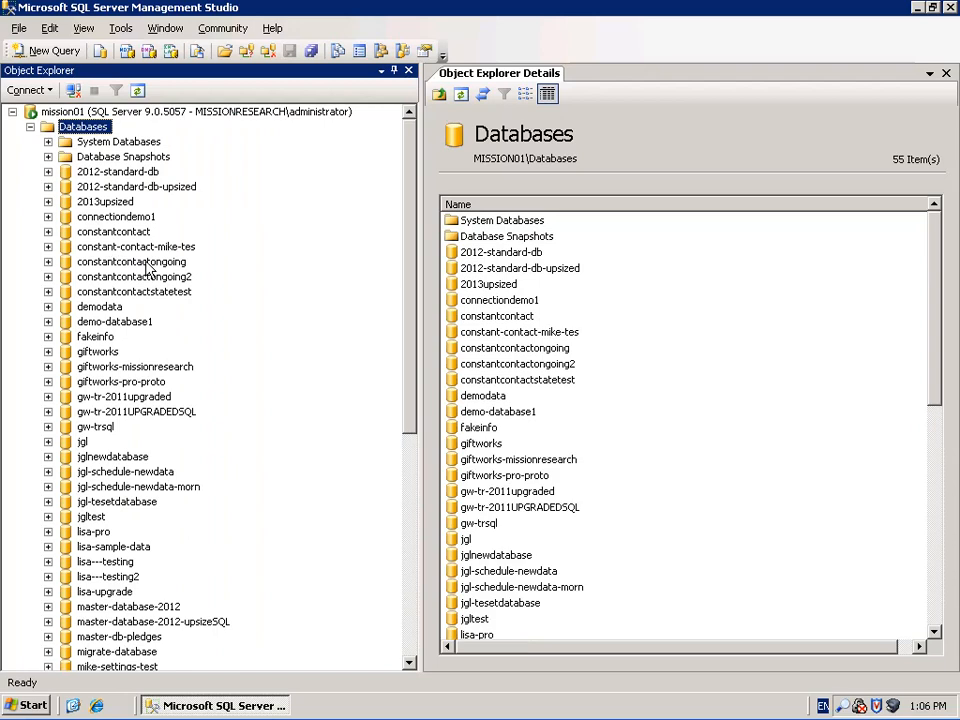
Expand connectiondemo1 > Security > Users to show its four default users
click(125, 217)
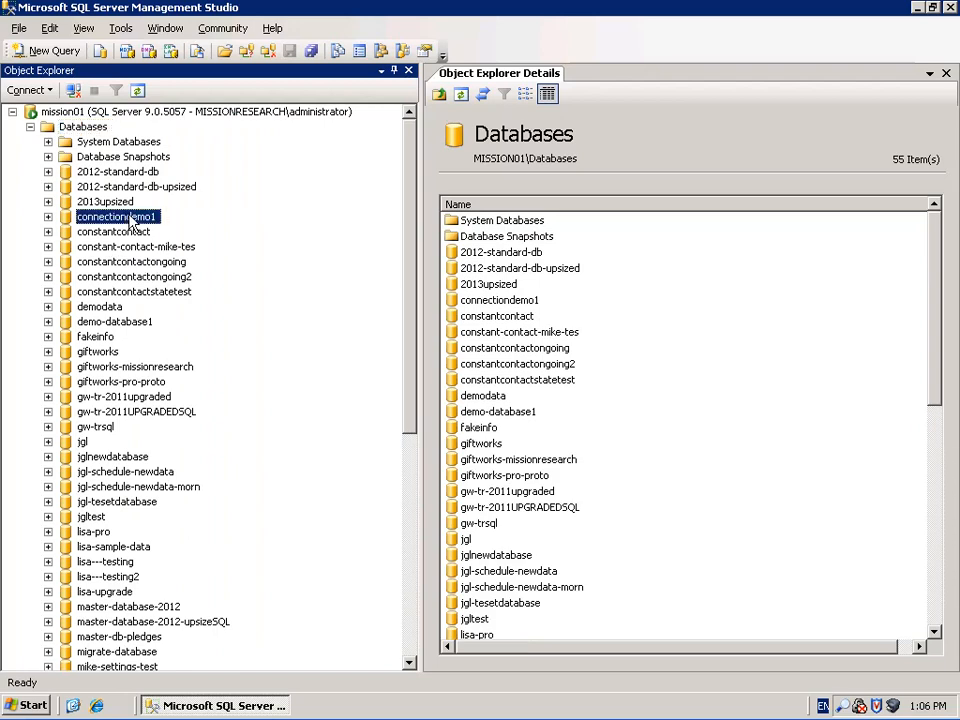
click(48, 217)
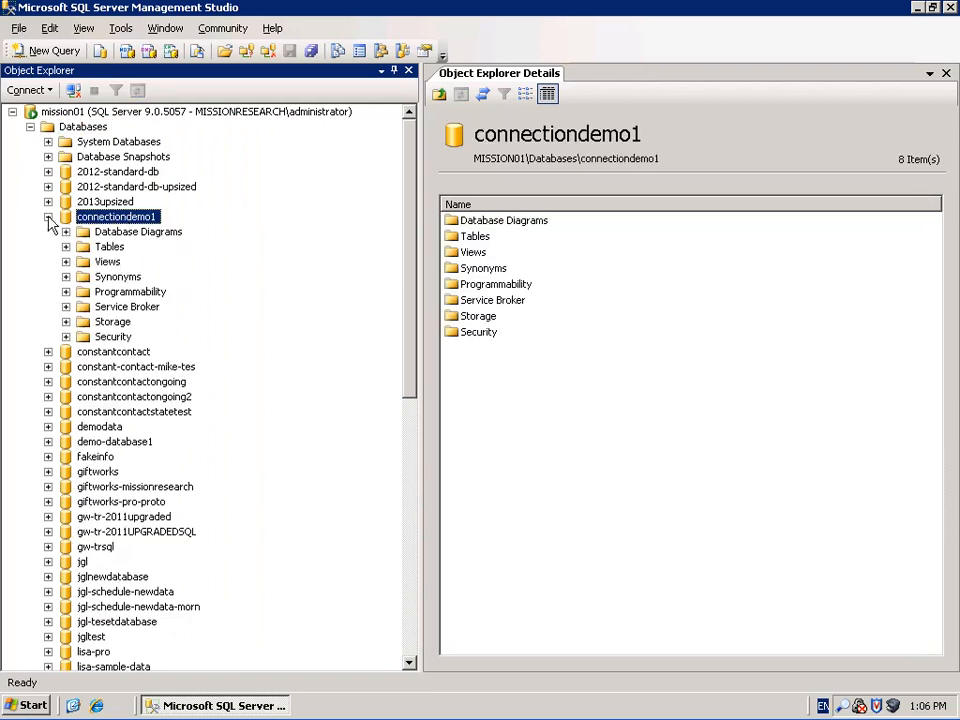
click(84, 337)
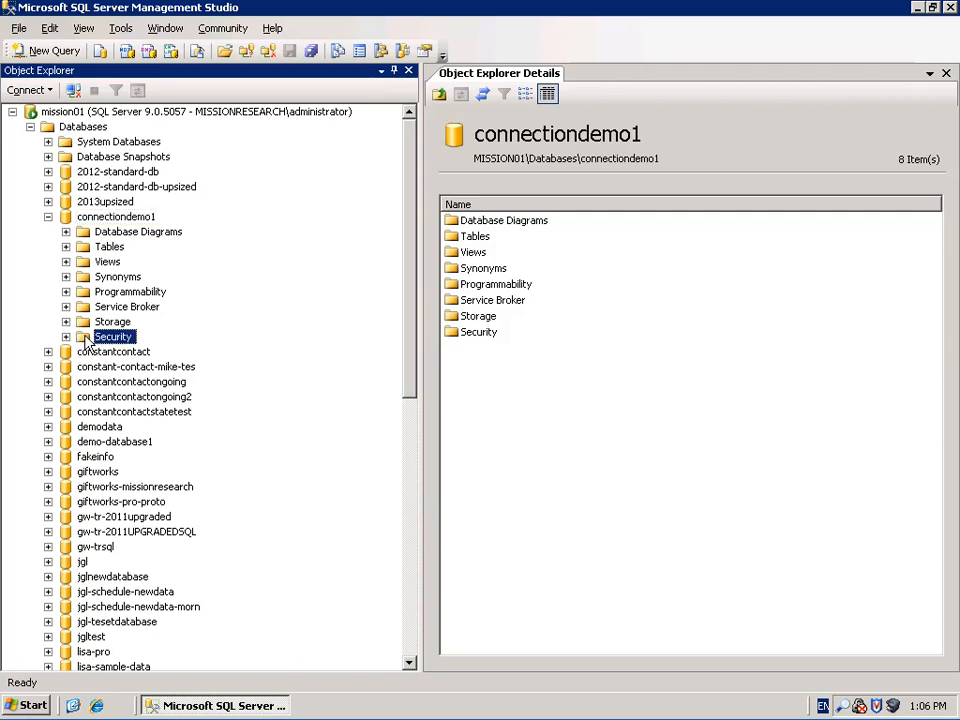
click(66, 337)
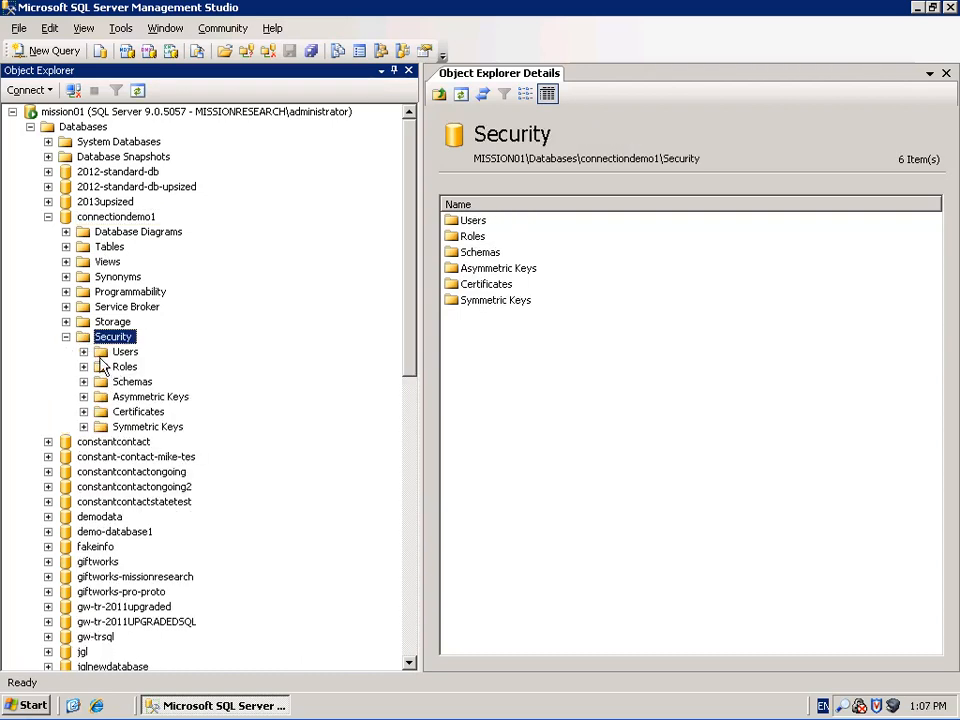
click(90, 352)
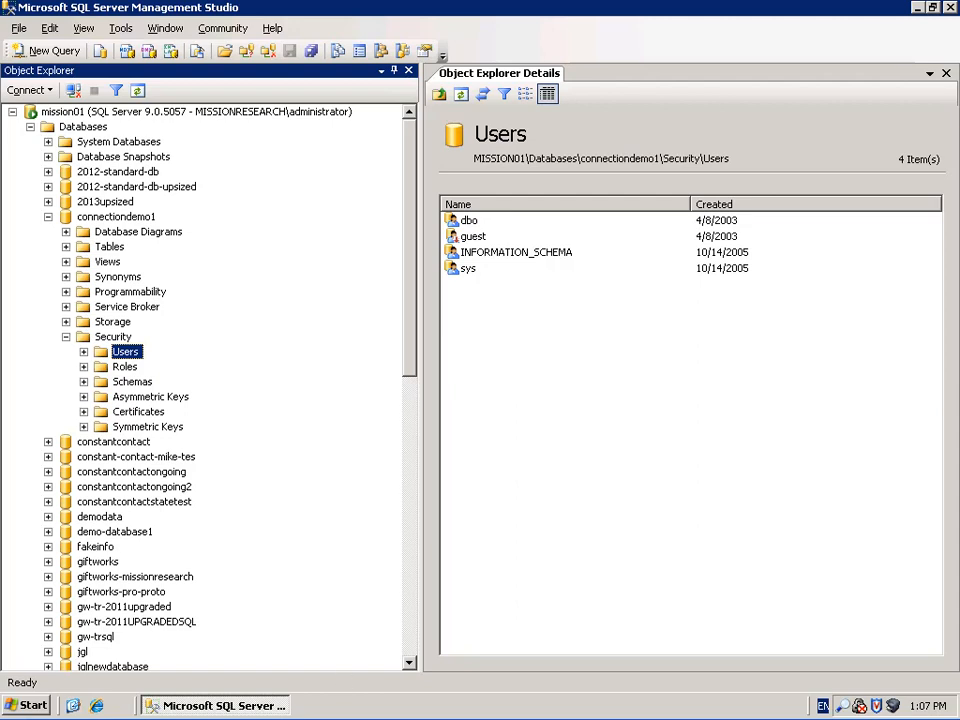
right_click(121, 354)
Create a database user giftworksuser mapped to the giftworksuser login
click(148, 366)
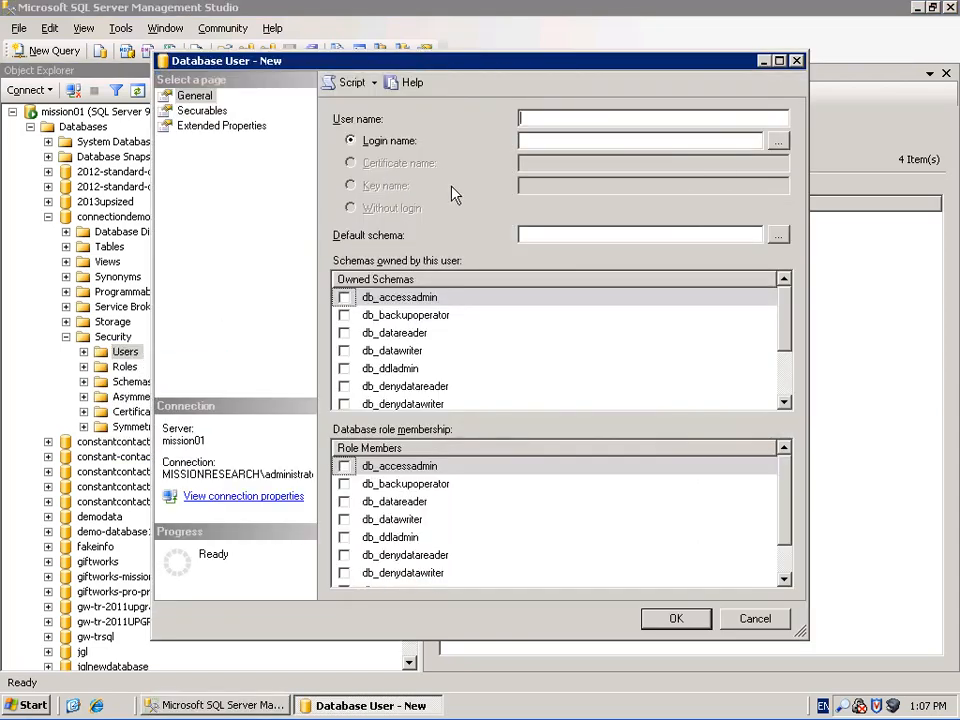
text(giftworksuser)
key(Tab)
text(giftworks)
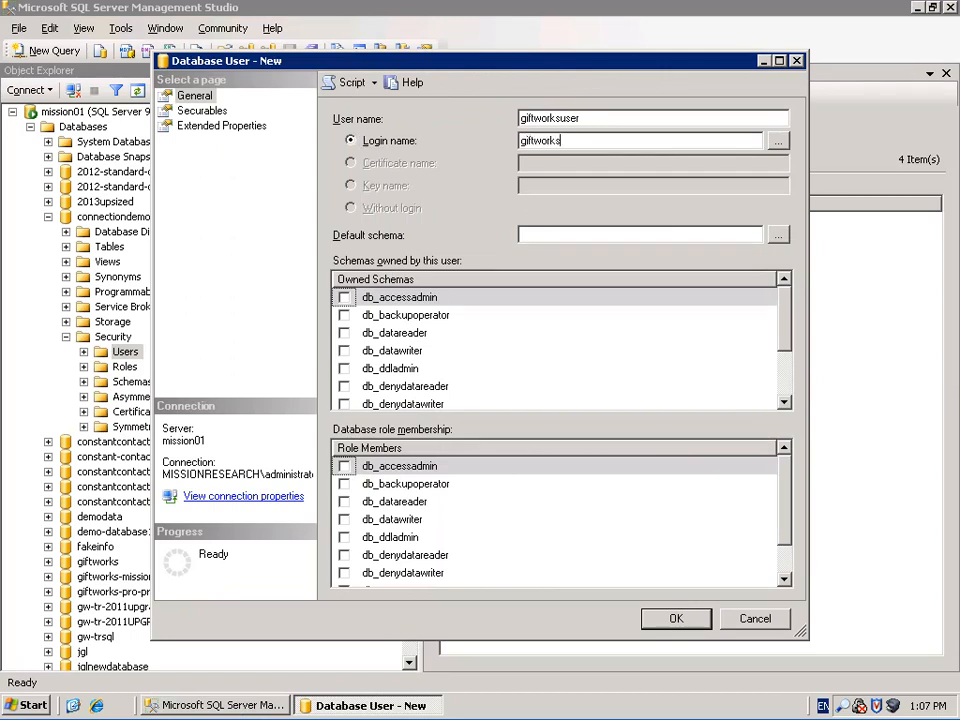
text(user)
drag(630, 143, 509, 148)
Give giftworksuser db_owner membership, confirm, and select it in the Users list
scroll(725, 500, down, 1)
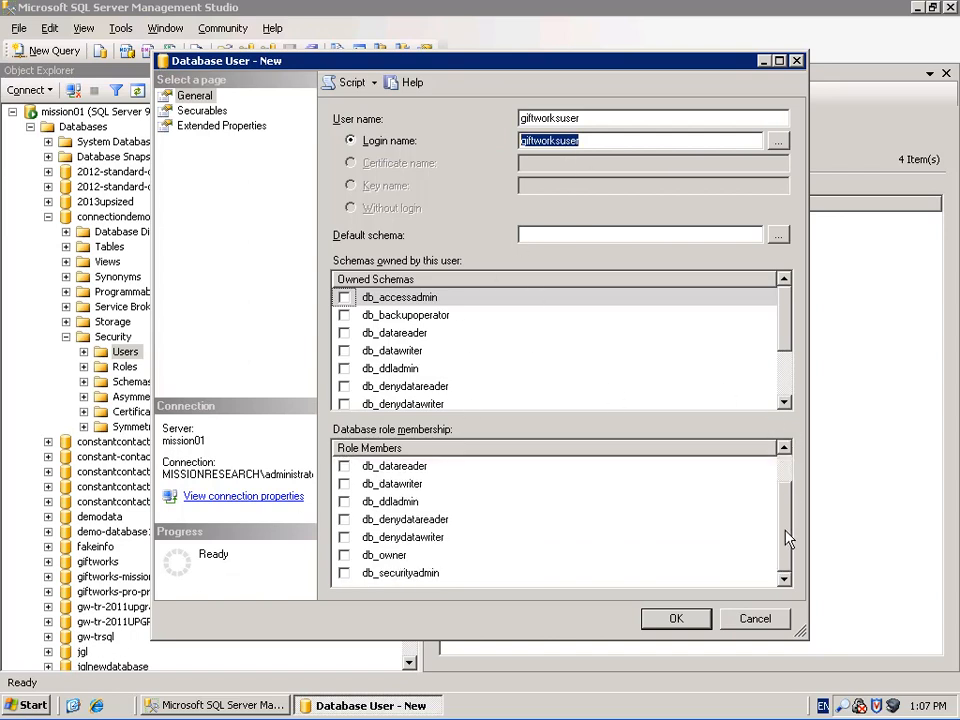
click(344, 555)
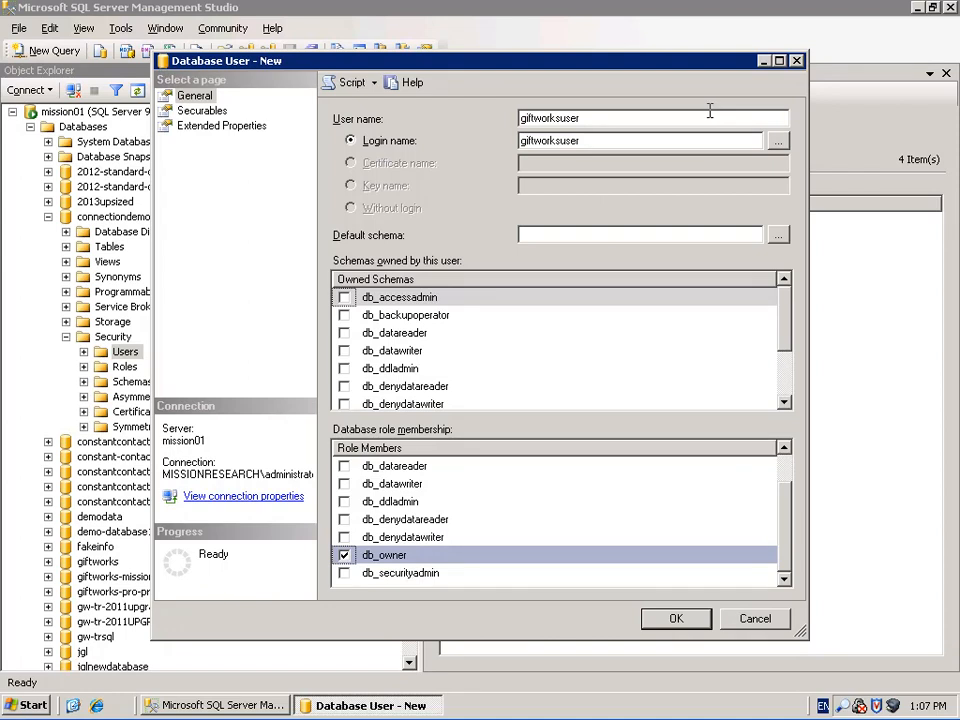
drag(588, 118, 517, 119)
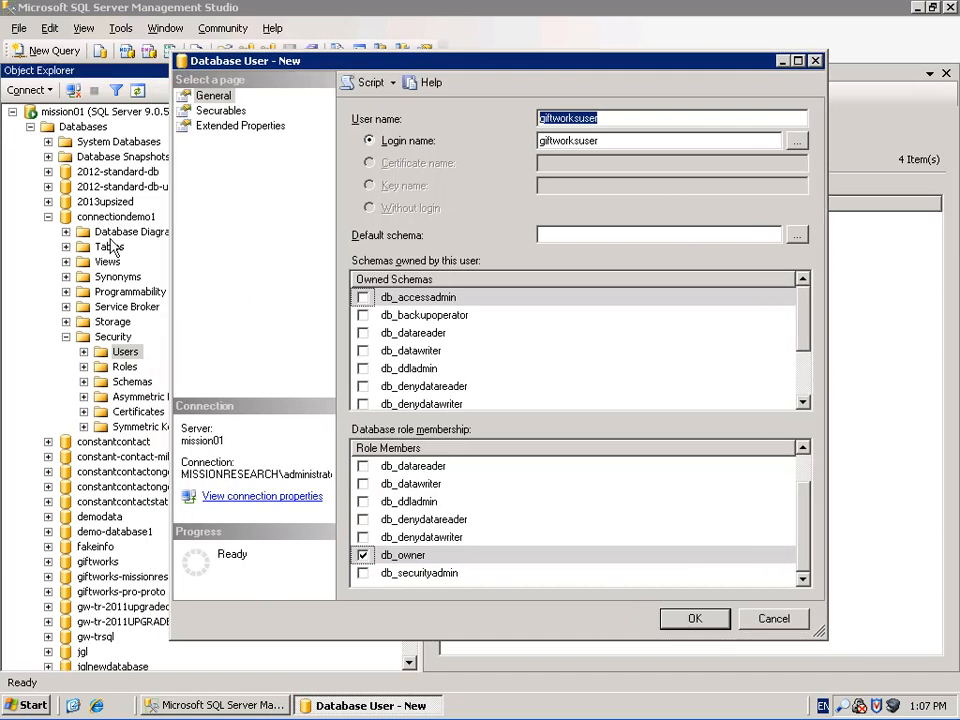
click(698, 624)
click(693, 621)
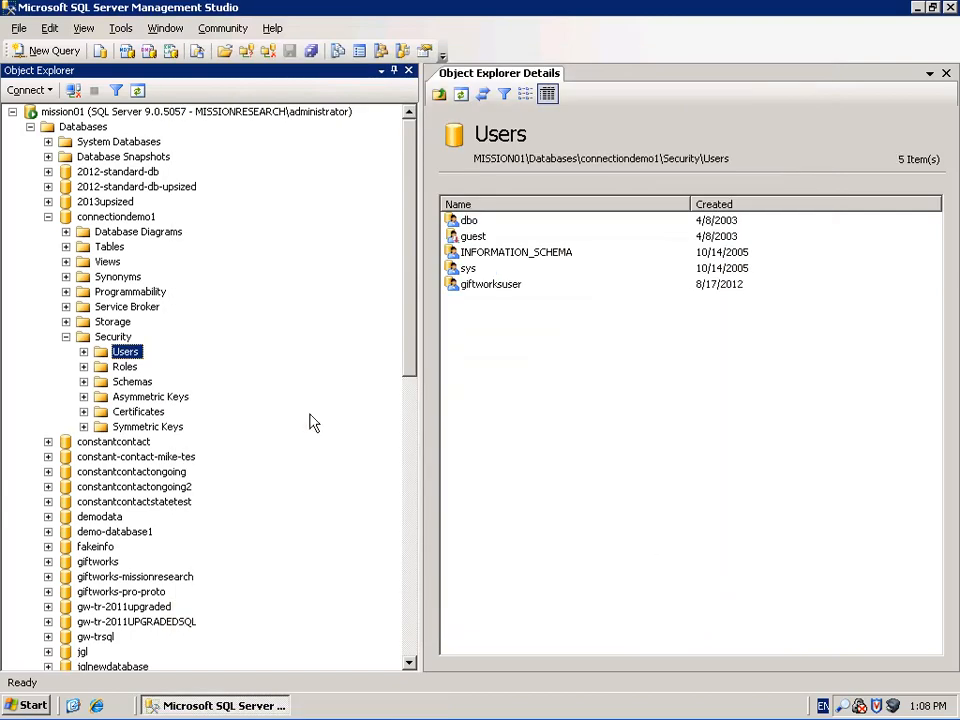
click(482, 287)
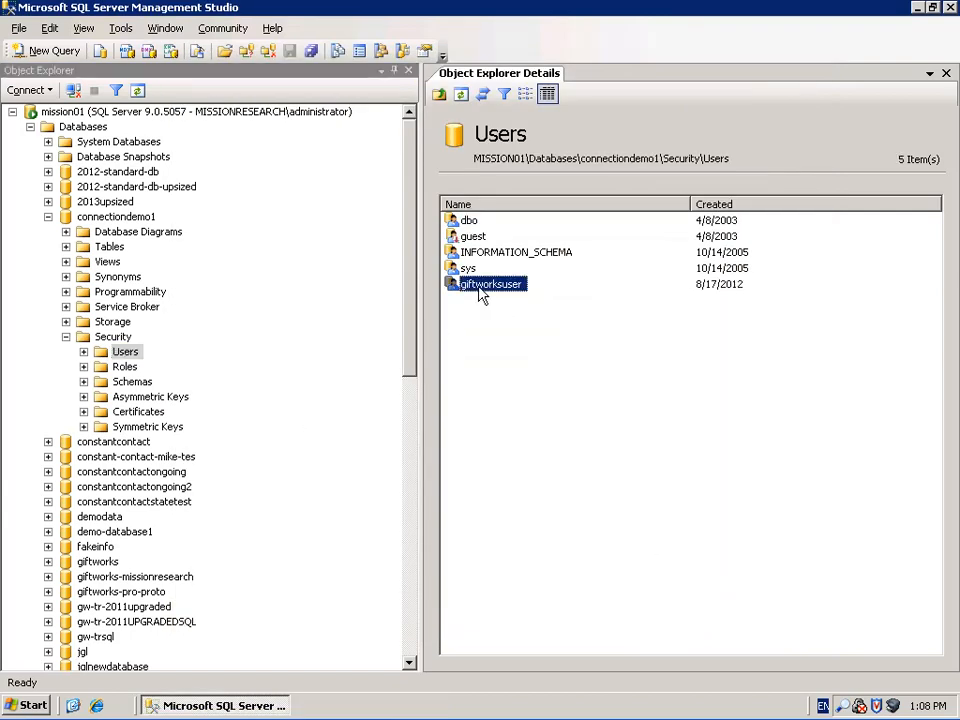
Create a new connectiondemo1 user for the domain Windows login with db_owner role membership
right_click(86, 342)
mouse_move(141, 350)
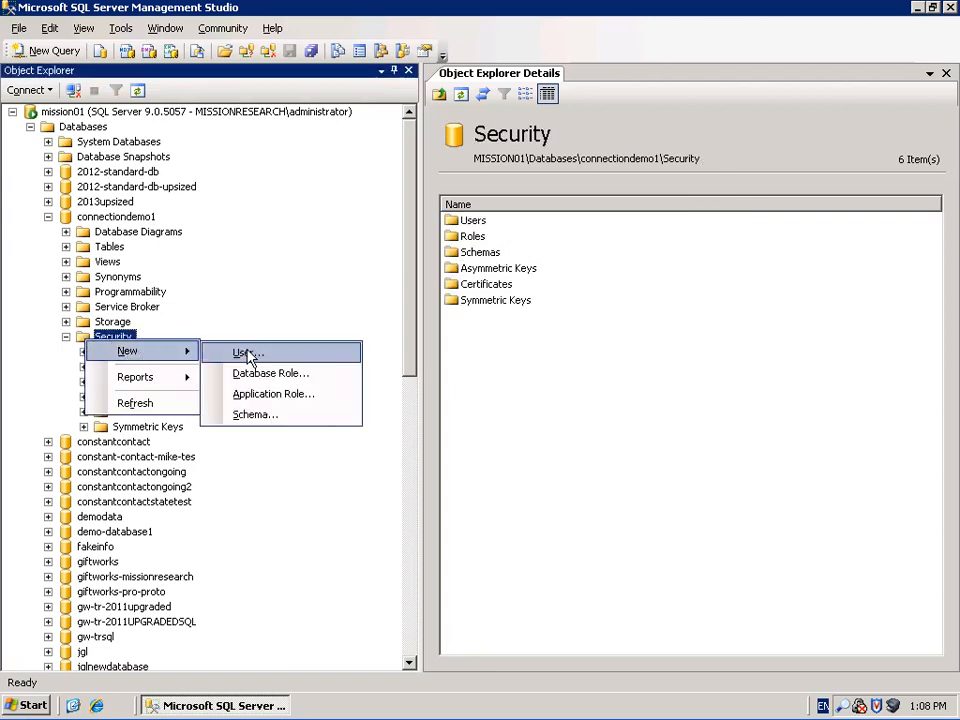
click(247, 354)
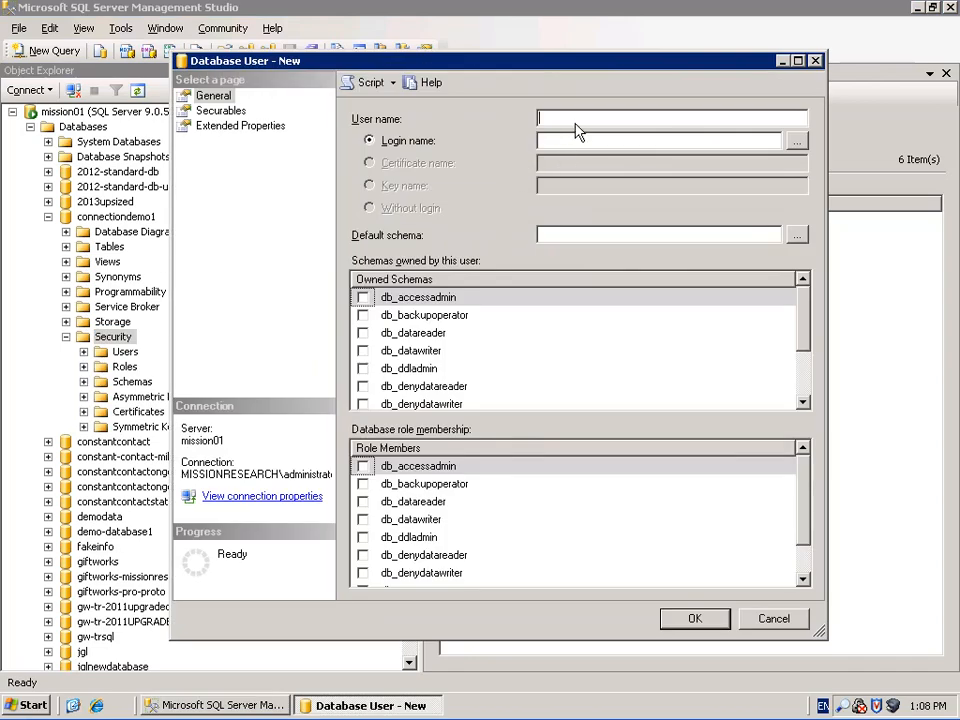
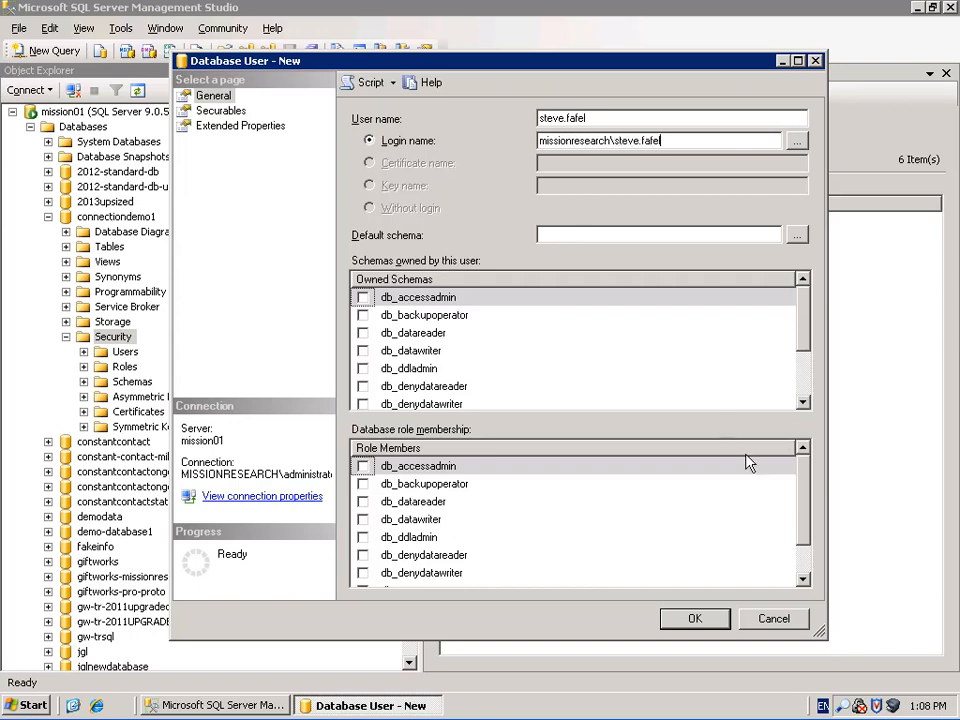
scroll(741, 501, down, 1)
click(363, 555)
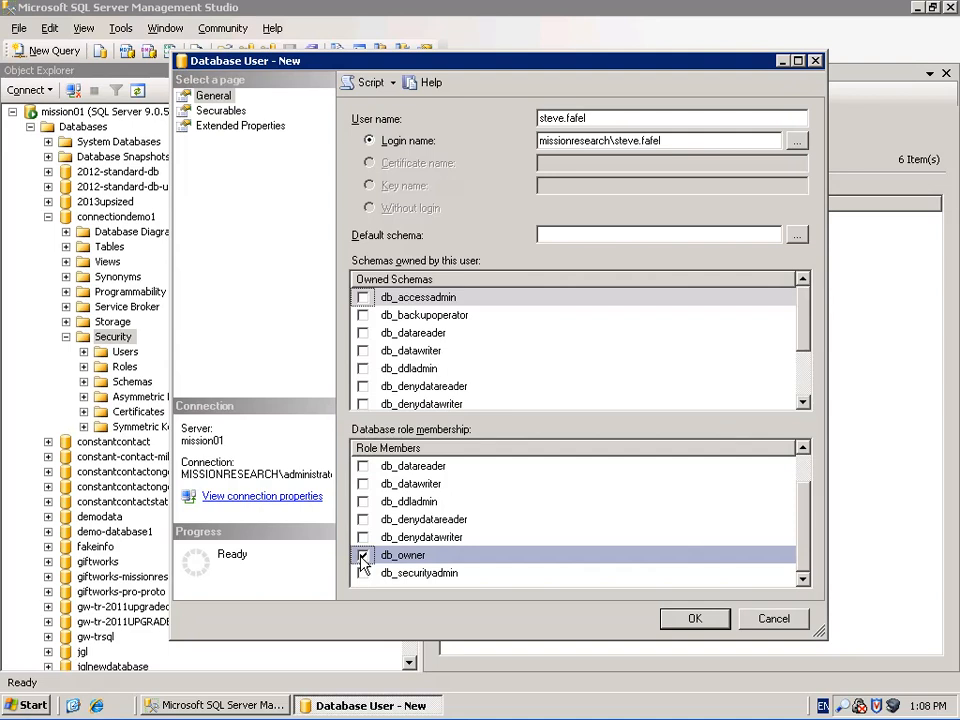
click(690, 619)
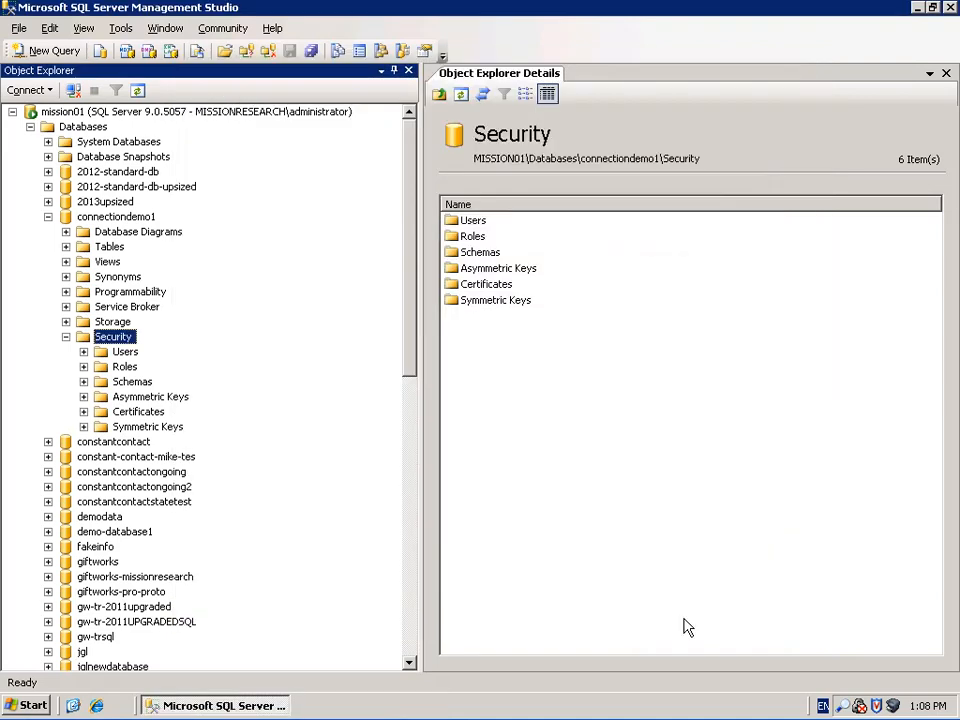
Expand the Users folder and check giftworksuser and the new domain user in the list
click(83, 352)
click(112, 352)
click(490, 284)
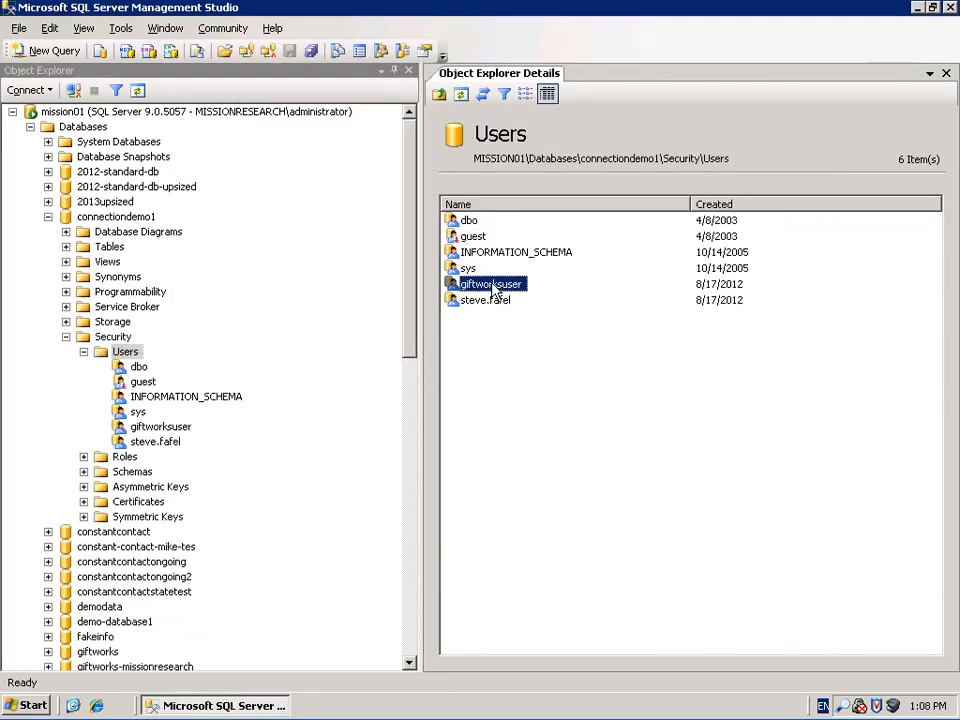
click(490, 301)
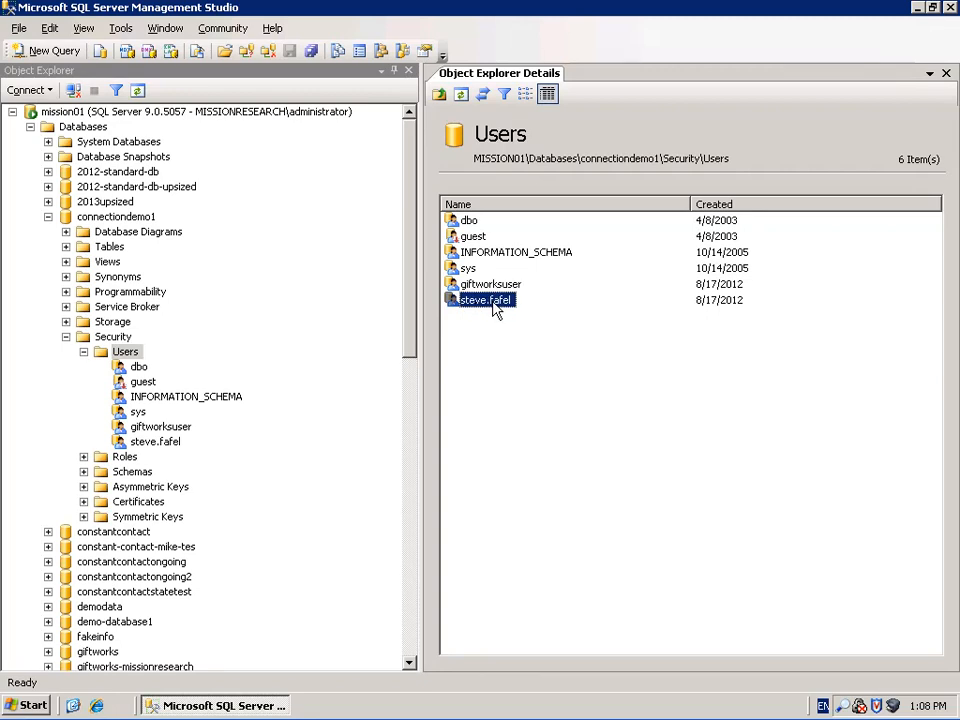
drag(409, 317, 413, 645)
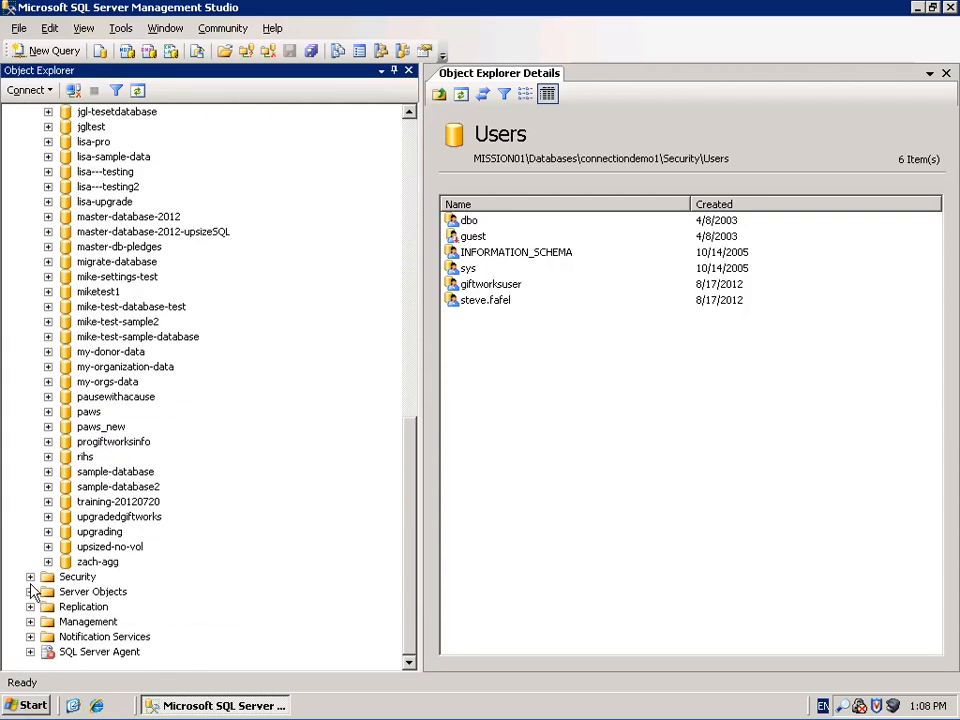
Set the giftworksuser server login's default language to English
drag(411, 527, 405, 205)
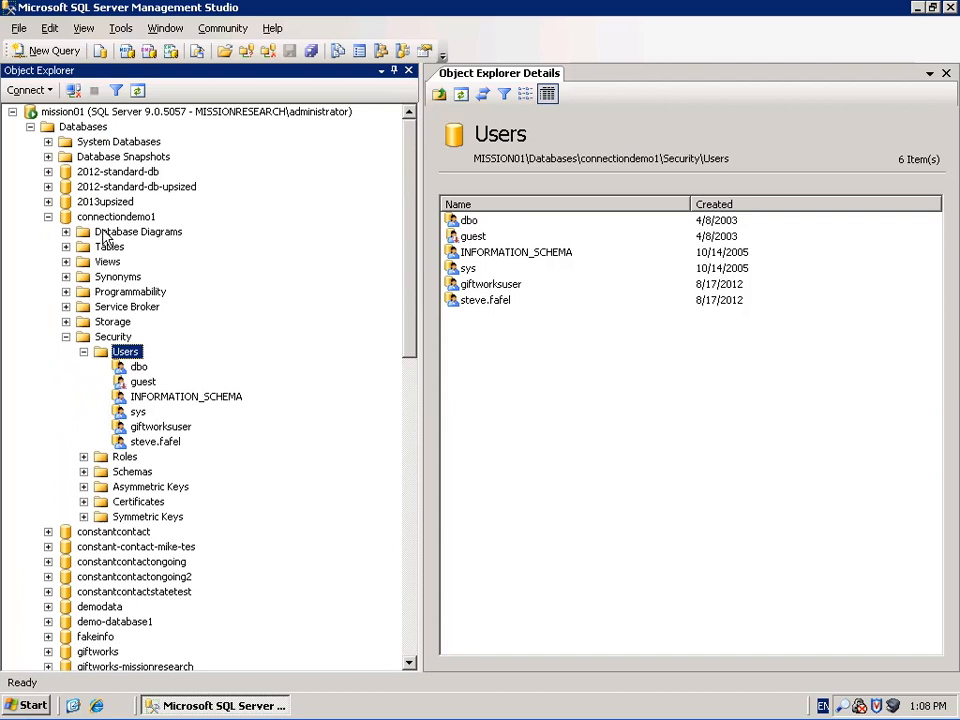
click(49, 218)
drag(412, 385, 405, 640)
click(30, 577)
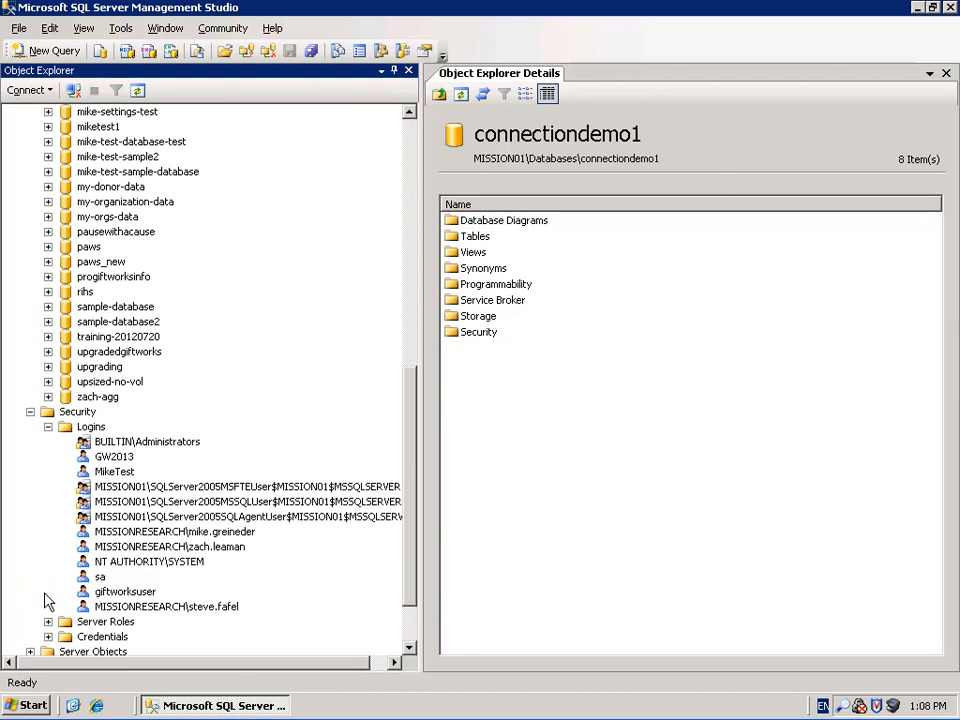
click(96, 428)
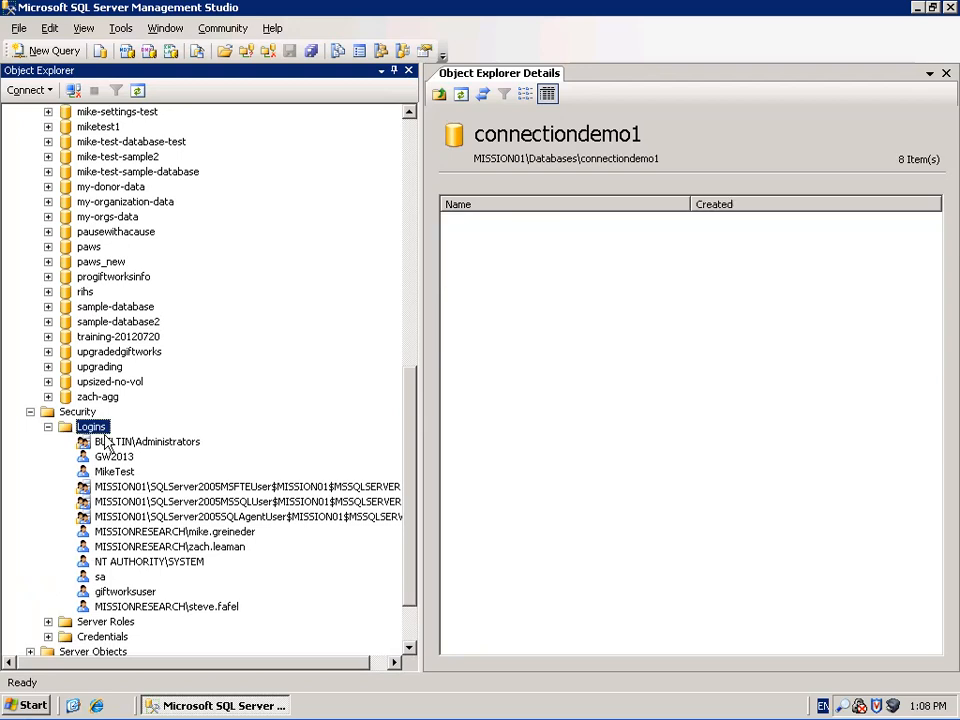
click(126, 593)
right_click(126, 593)
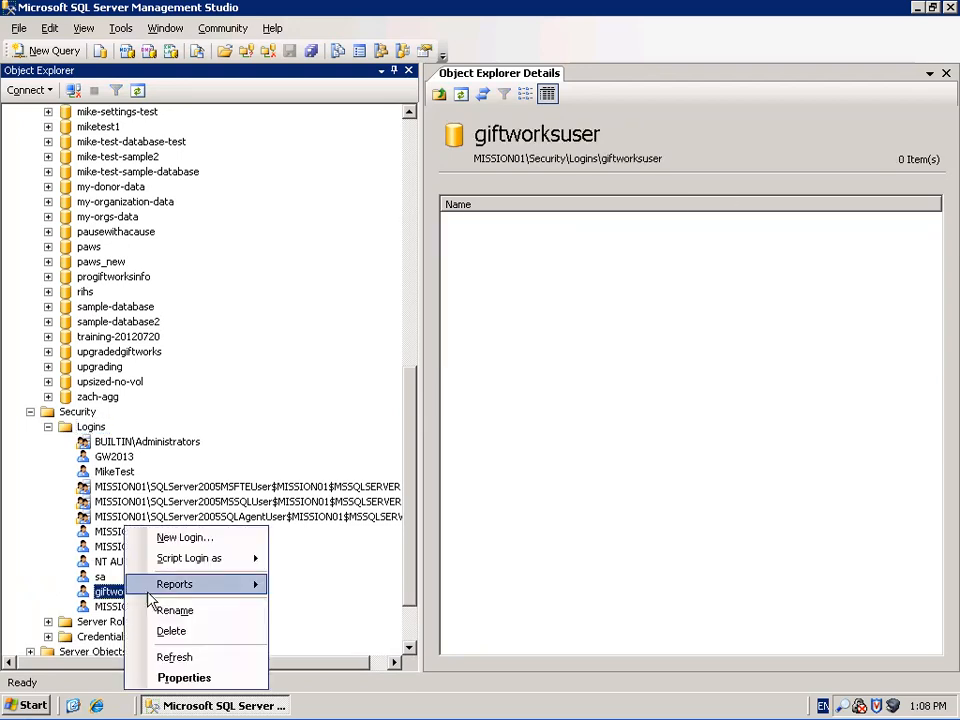
click(171, 677)
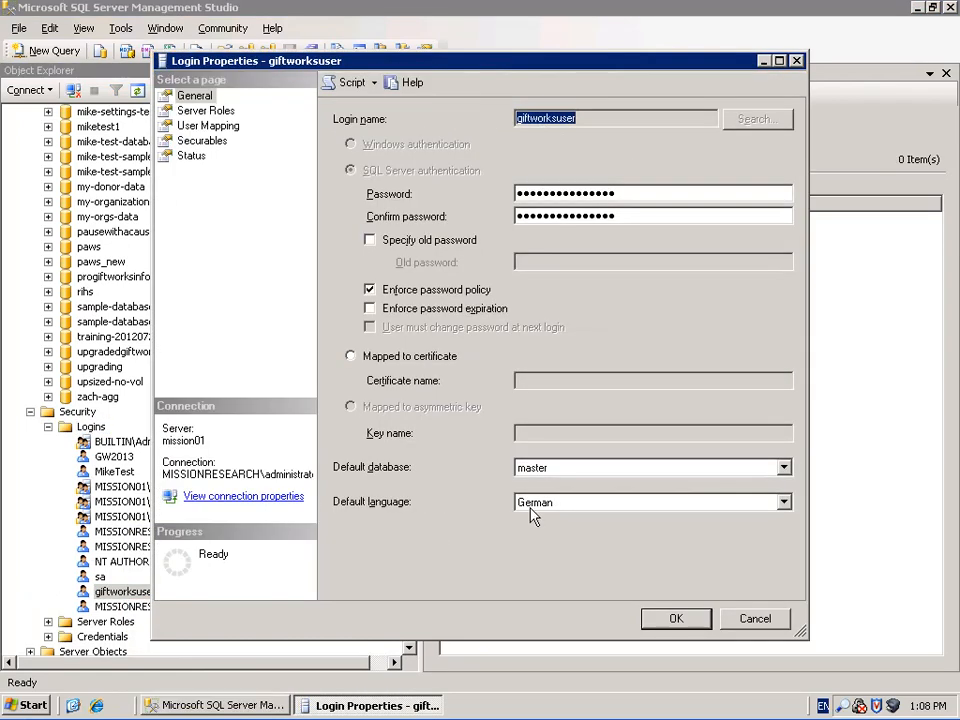
click(783, 502)
click(786, 523)
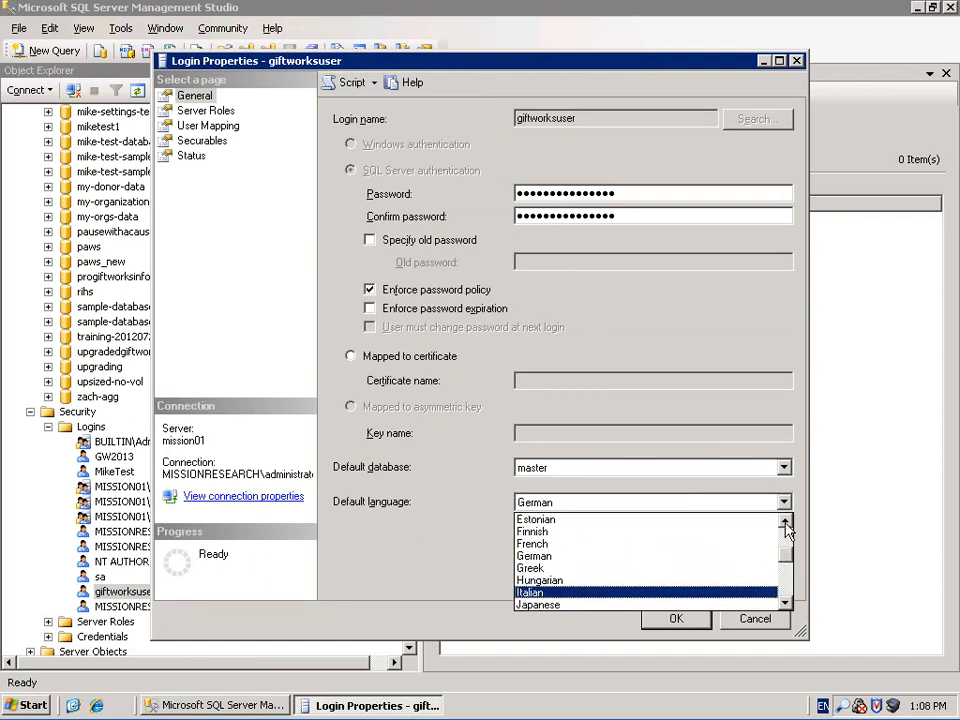
click(787, 522)
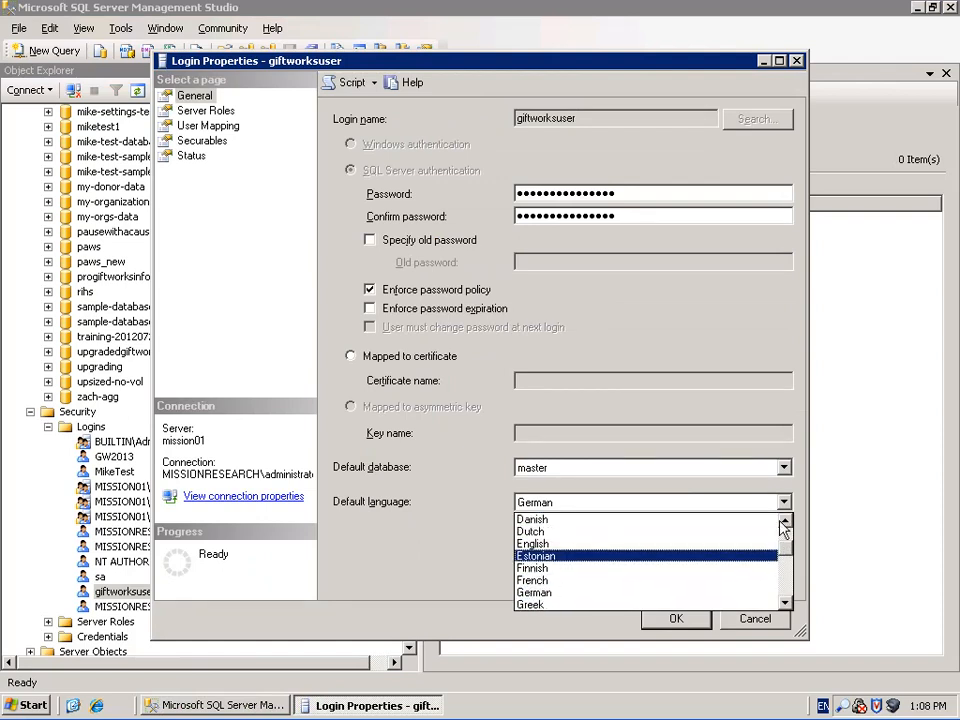
click(590, 544)
click(680, 620)
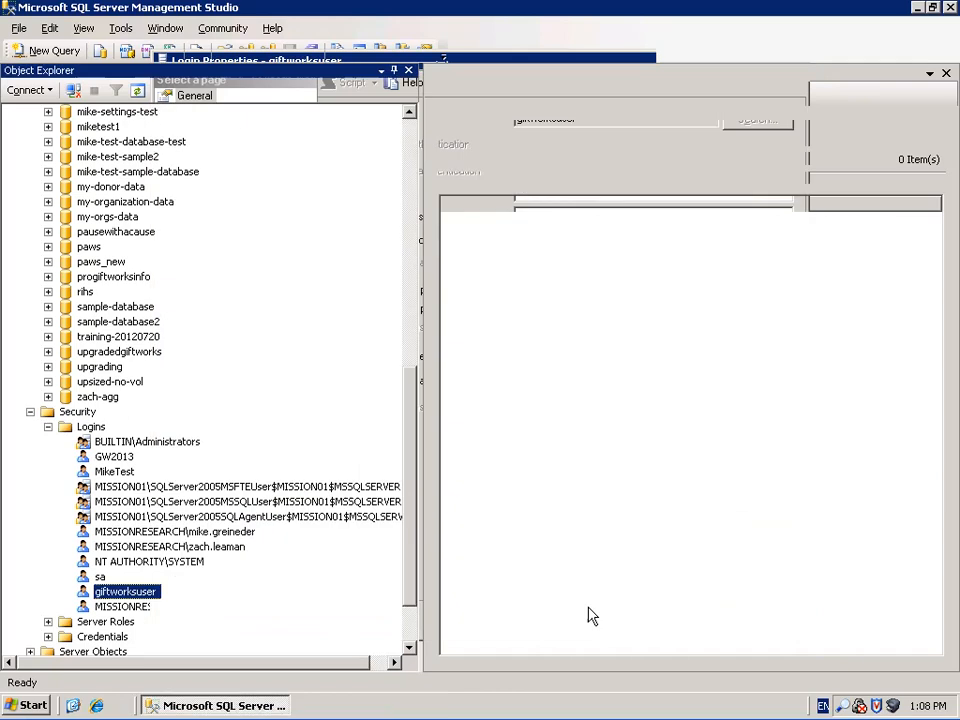
Set the domain user's login default language to English as well
right_click(148, 606)
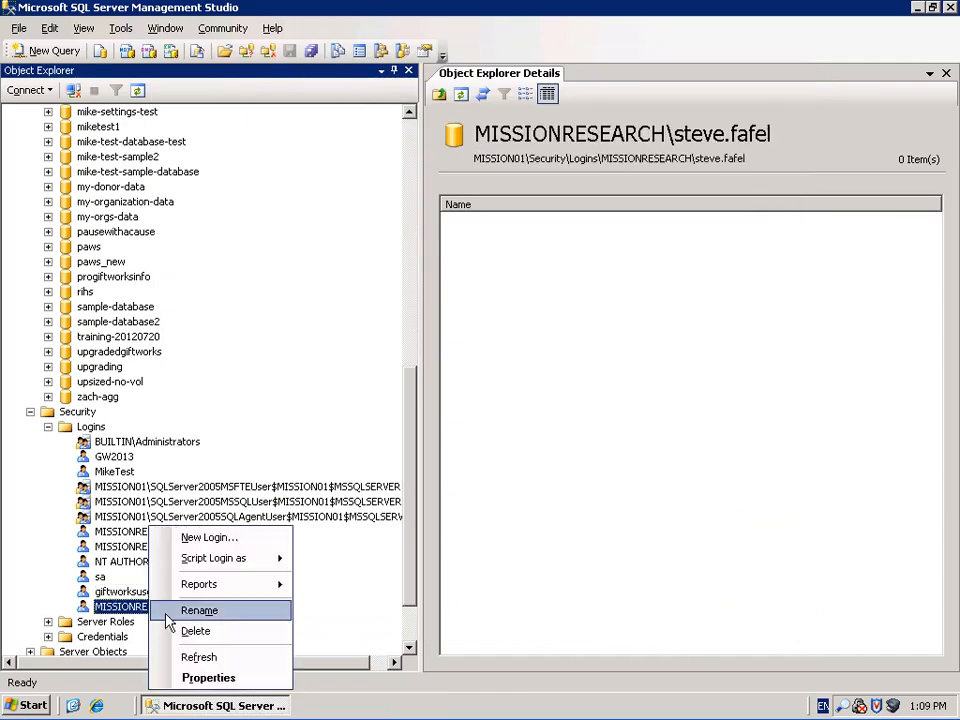
click(210, 678)
click(783, 504)
click(784, 518)
click(784, 518)
click(784, 518)
click(784, 518)
click(540, 519)
click(677, 619)
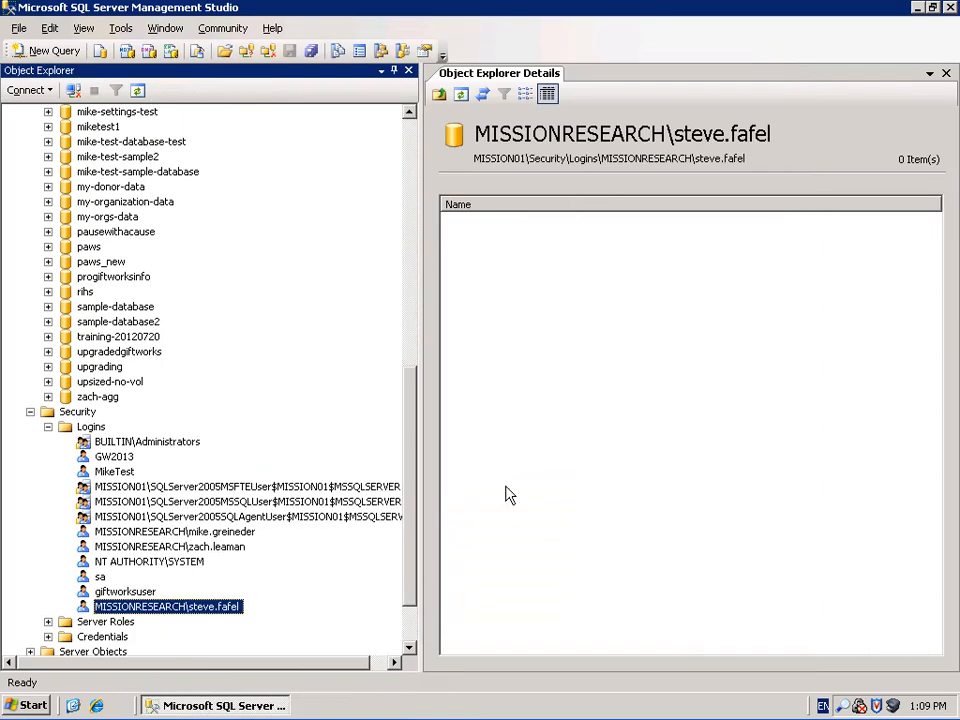
drag(409, 478, 405, 188)
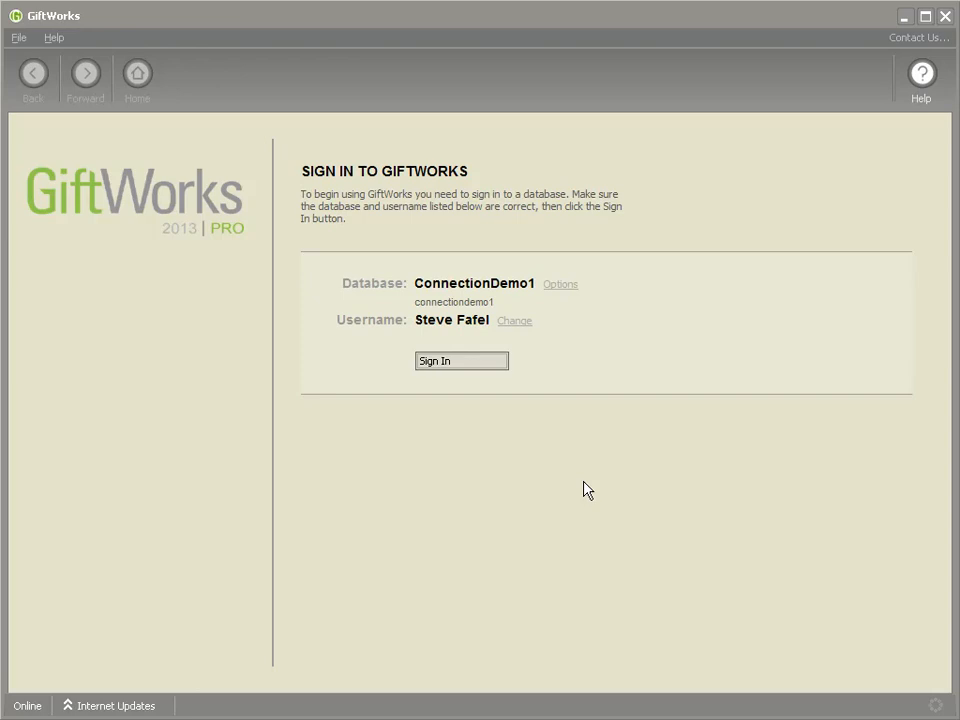
Point GiftWorks' database selection at server mission01 with the SQL login and fetch the database list
click(560, 289)
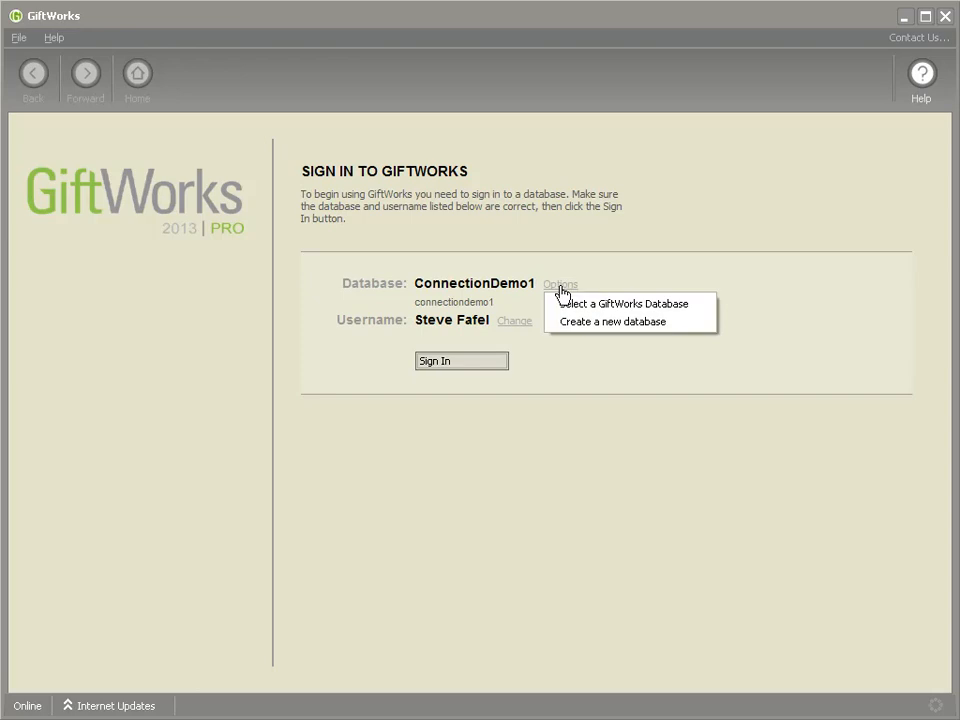
click(632, 310)
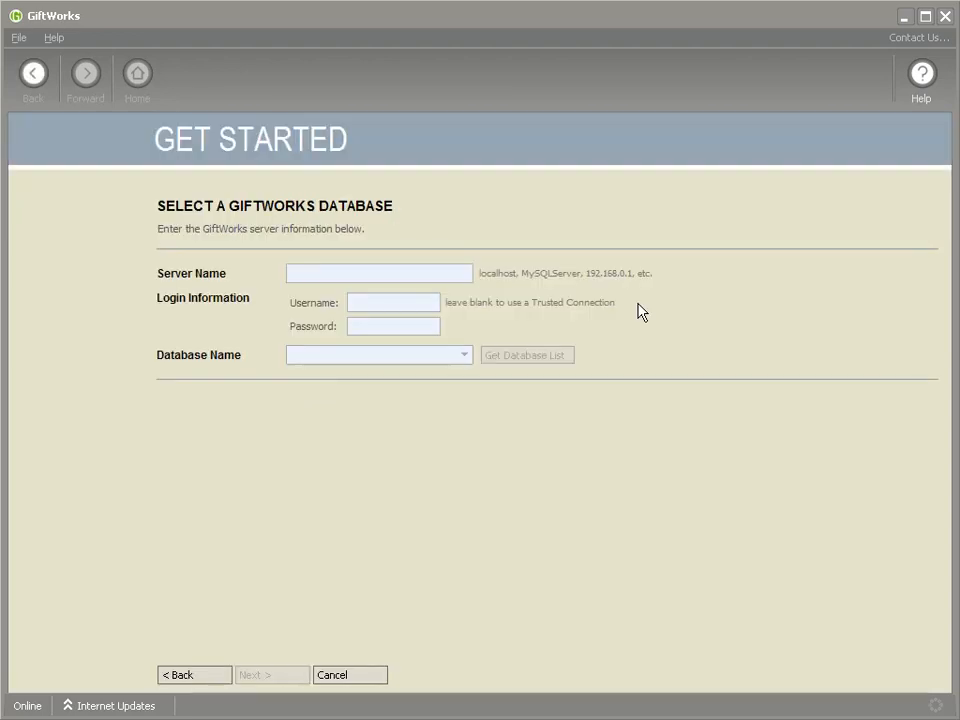
click(334, 277)
text(mission01)
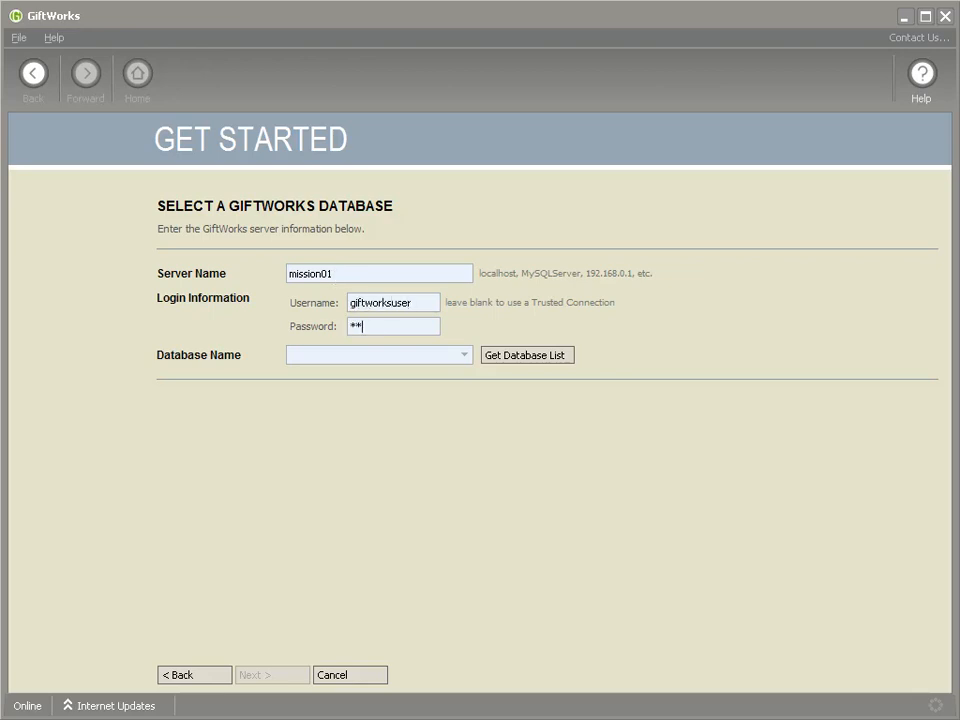
text(ConnectionDemo1)
key(shift+Home)
key(BackSpace)
click(538, 358)
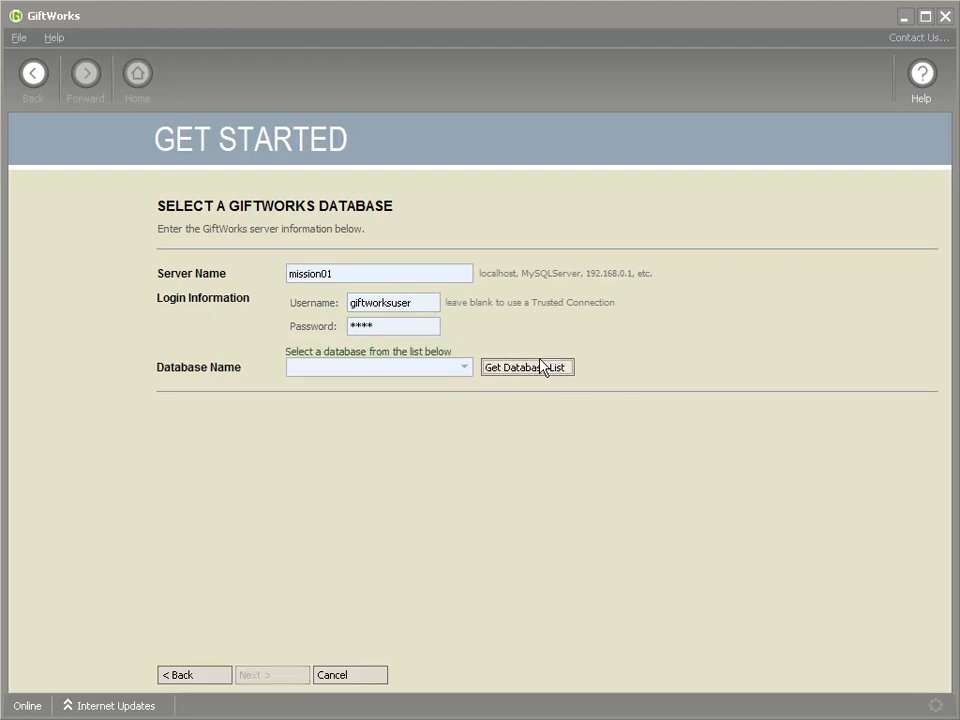
Choose connectiondemo1, finish the wizard, and sign in as giftworksuser
click(465, 369)
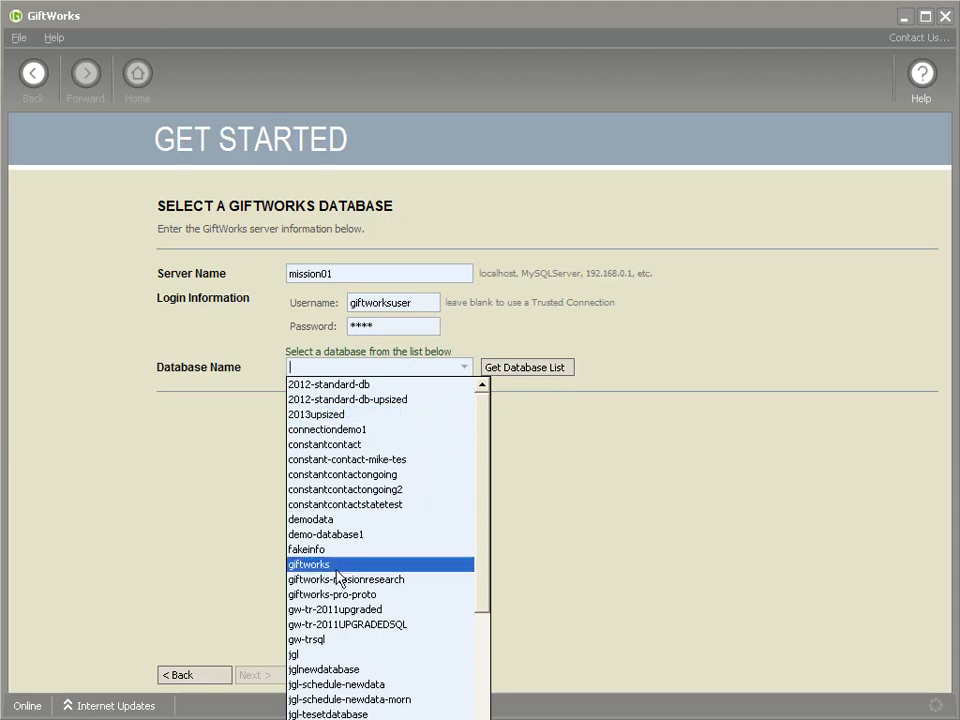
click(368, 430)
click(272, 680)
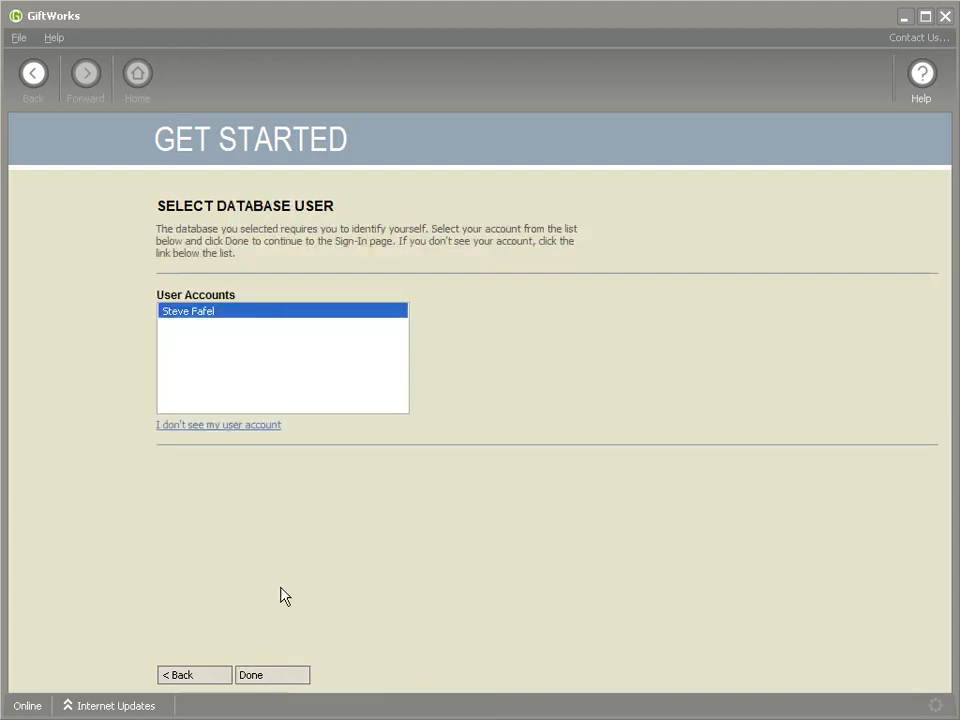
click(274, 677)
click(453, 365)
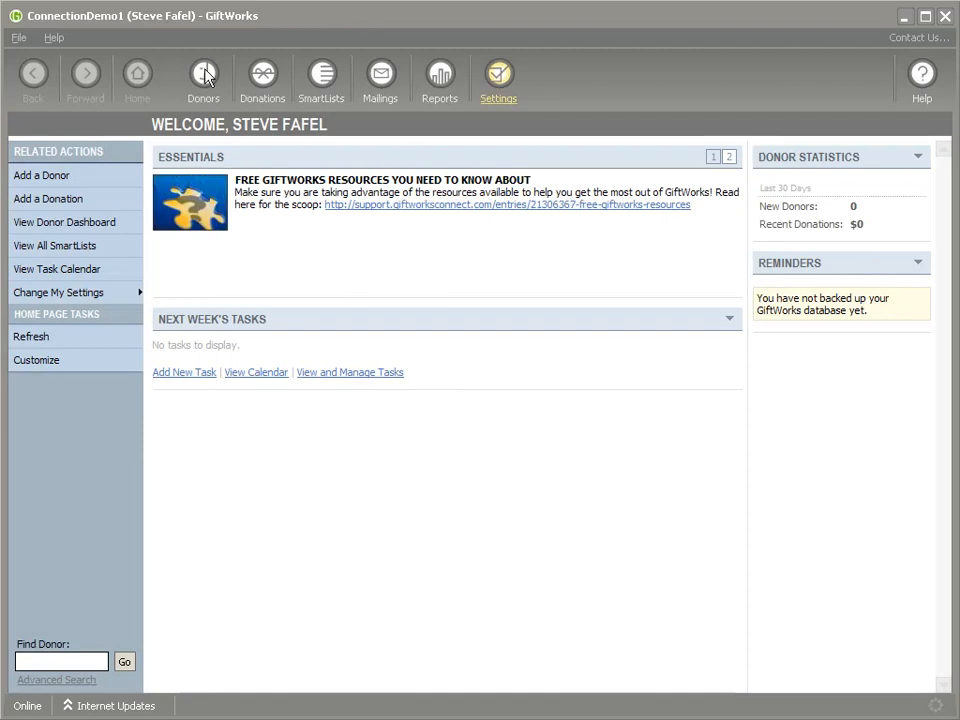
Sign out of GiftWorks and enter server mission01 with a blank username for a trusted connection
click(24, 37)
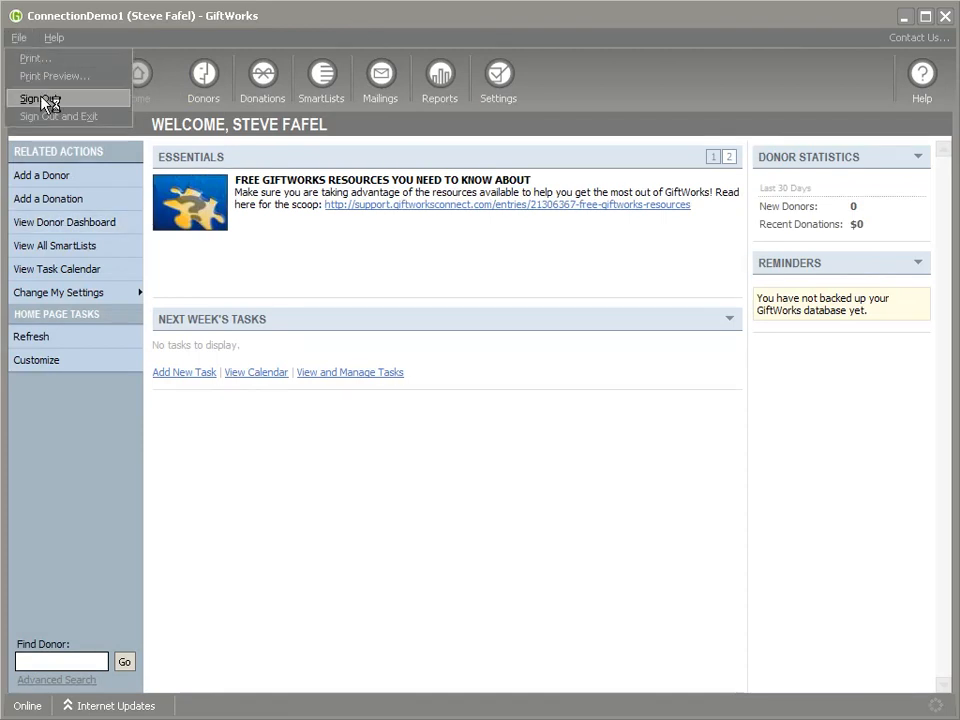
click(32, 94)
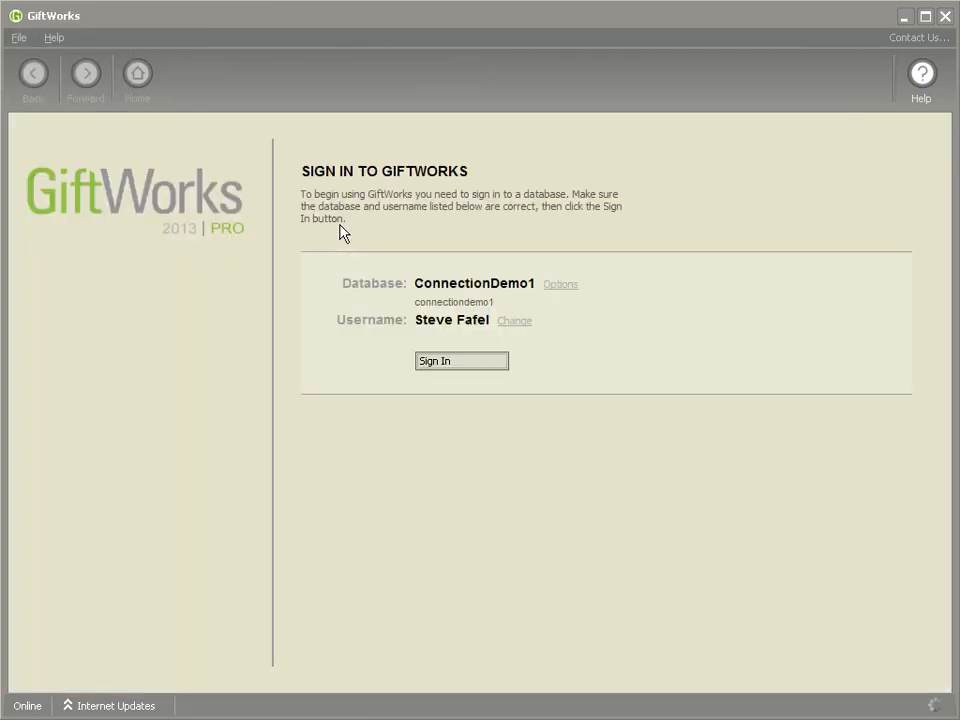
click(561, 285)
click(561, 285)
click(561, 285)
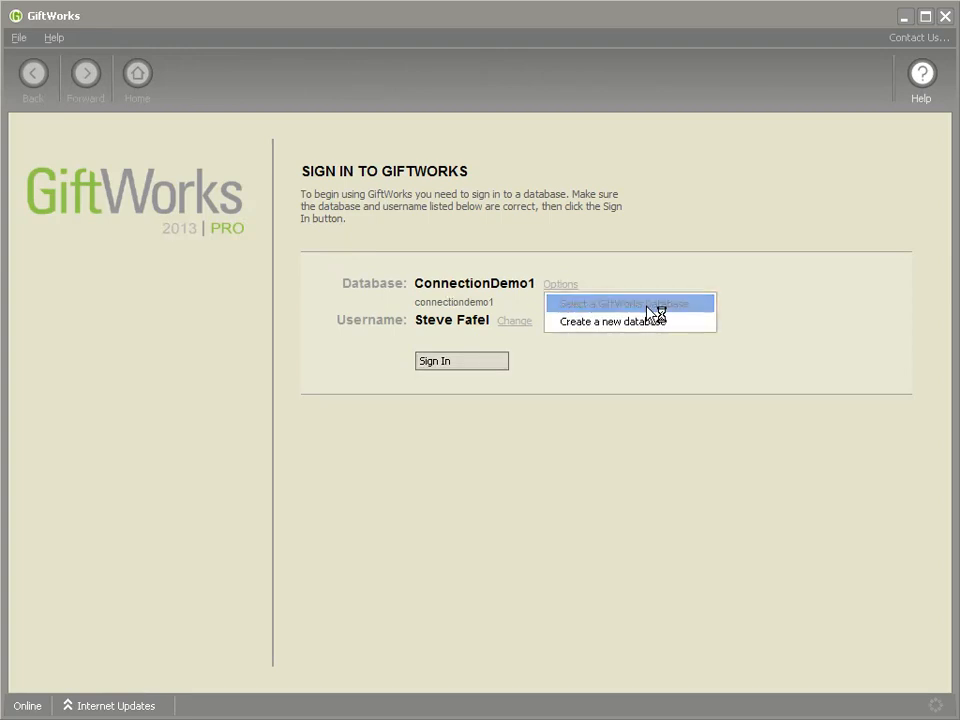
click(646, 305)
click(362, 275)
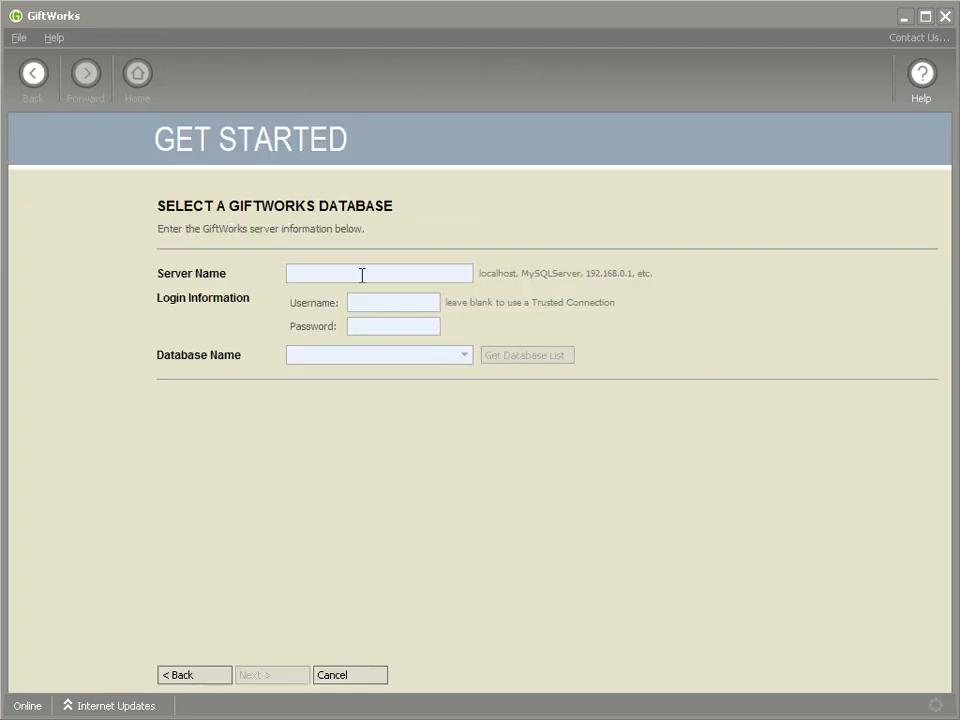
text(mission01)
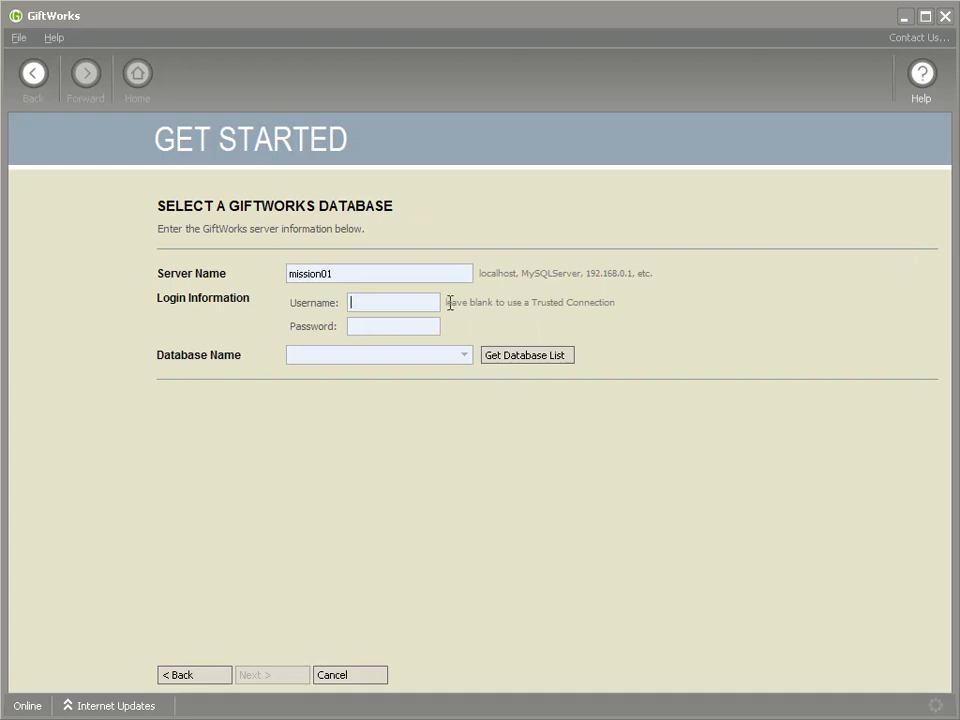
drag(446, 302, 608, 303)
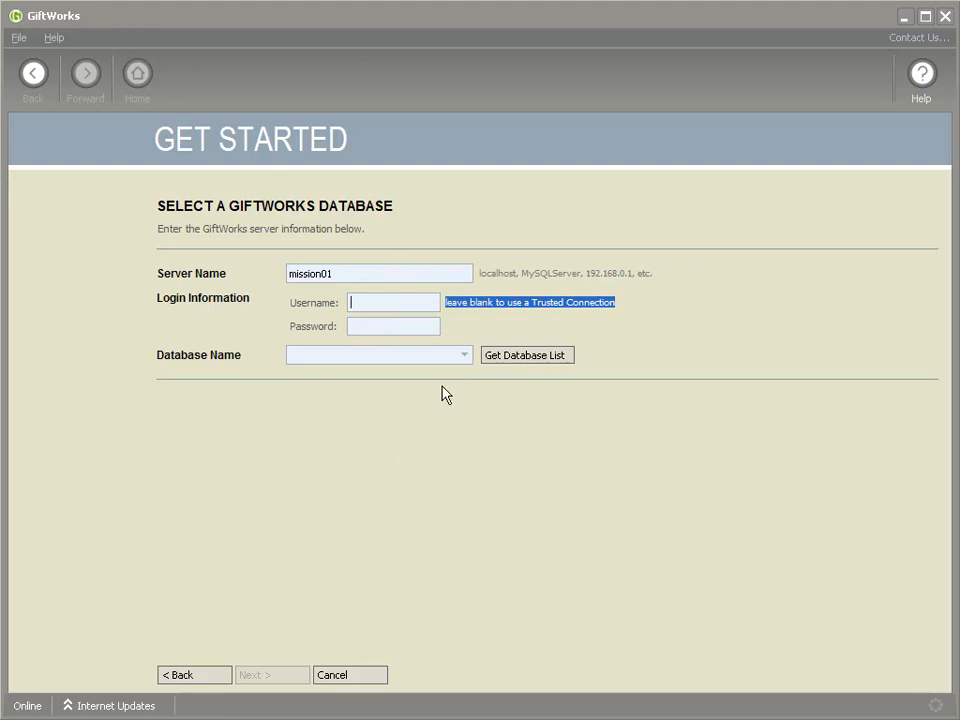
Fetch the database list, choose connectiondemo1, and finish back at the sign-in page
click(540, 360)
click(468, 370)
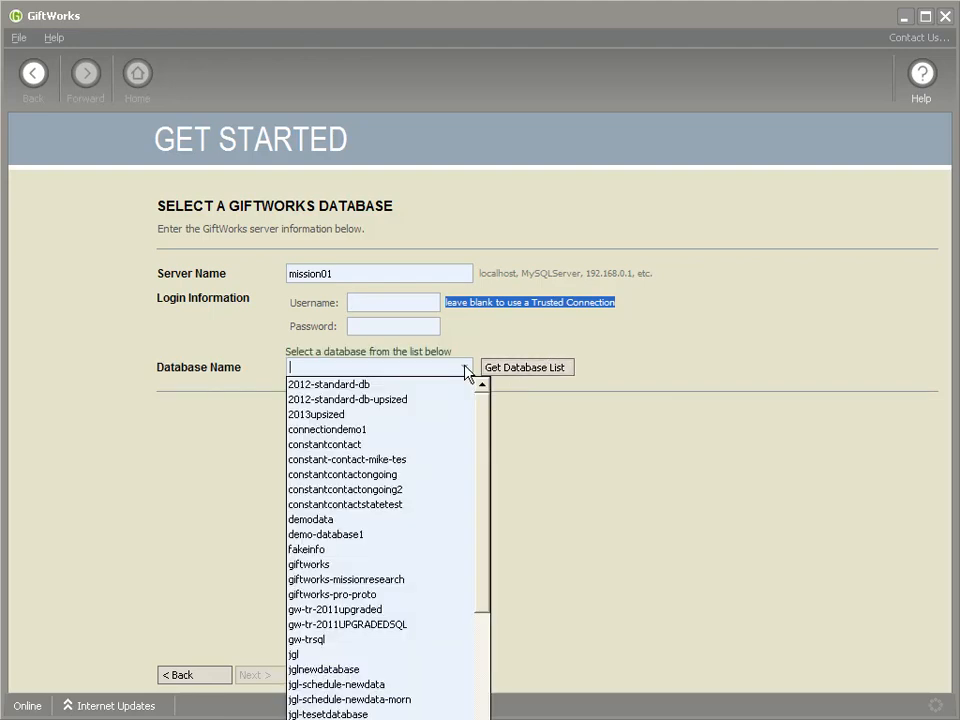
click(332, 430)
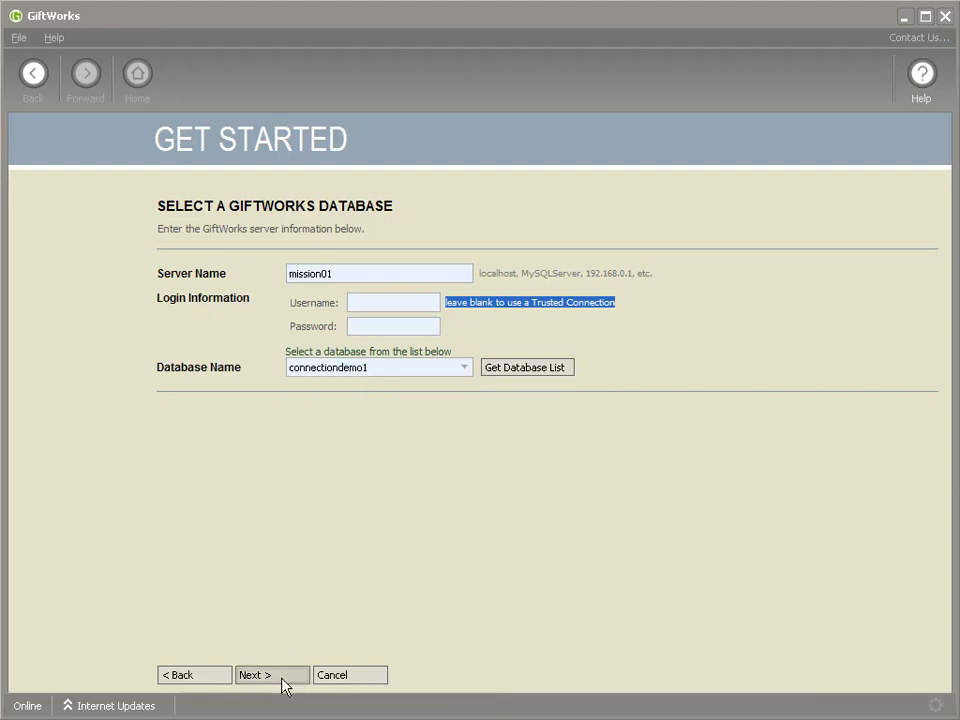
click(280, 677)
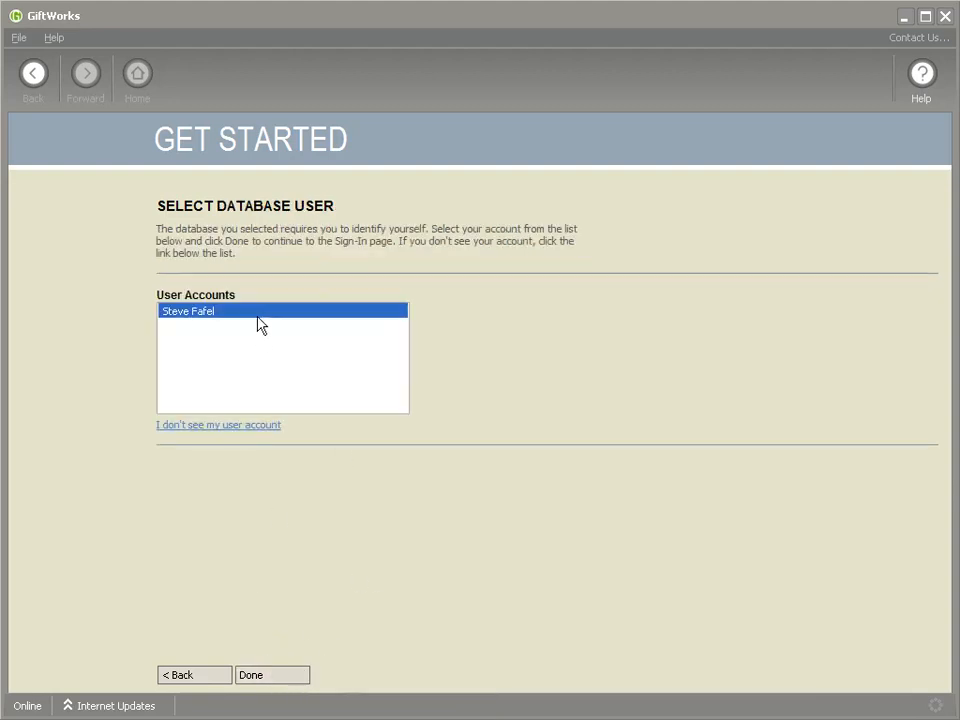
click(282, 672)
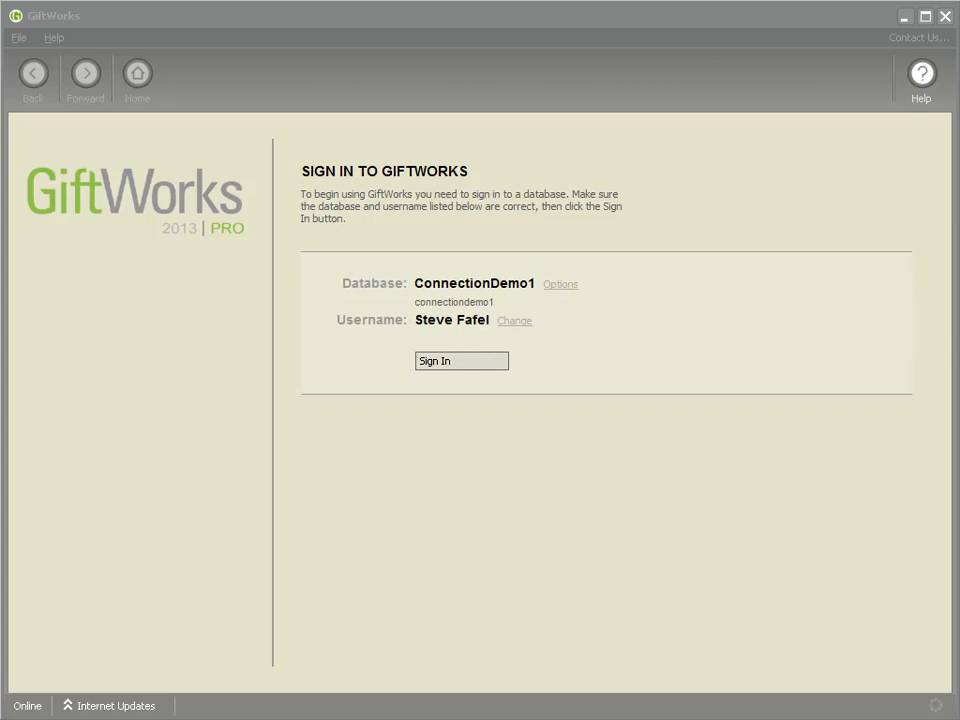
key(alt+Tab)
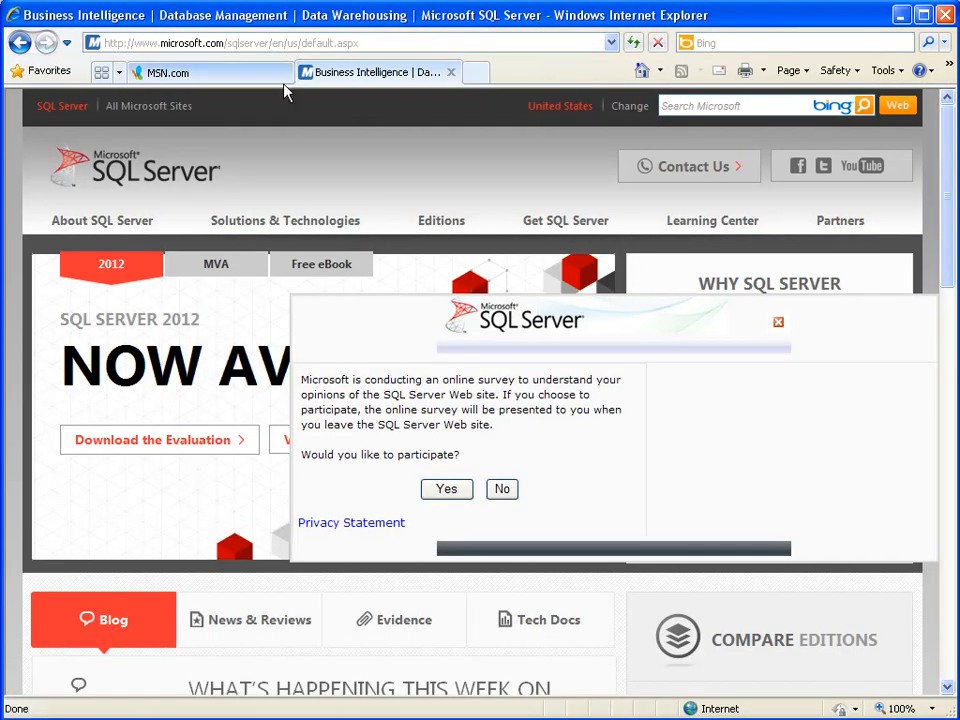
Decline the survey, go to microsoft.com/sql, and view the SQL Server Express Edition page
click(502, 490)
click(234, 43)
text(microsoft.com/sql)
key(Return)
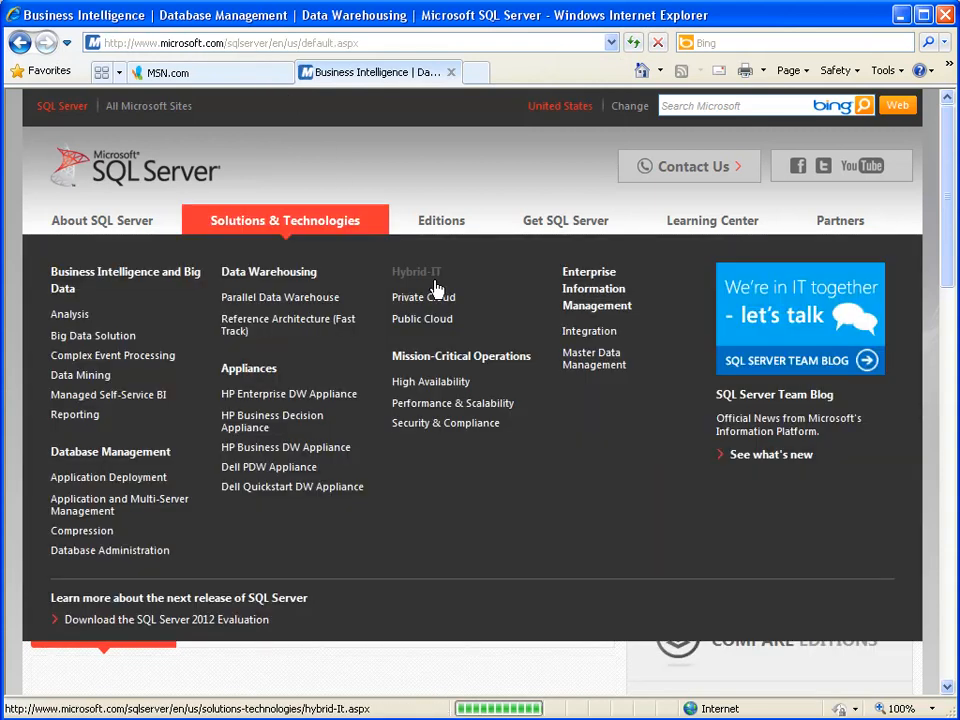
mouse_move(474, 216)
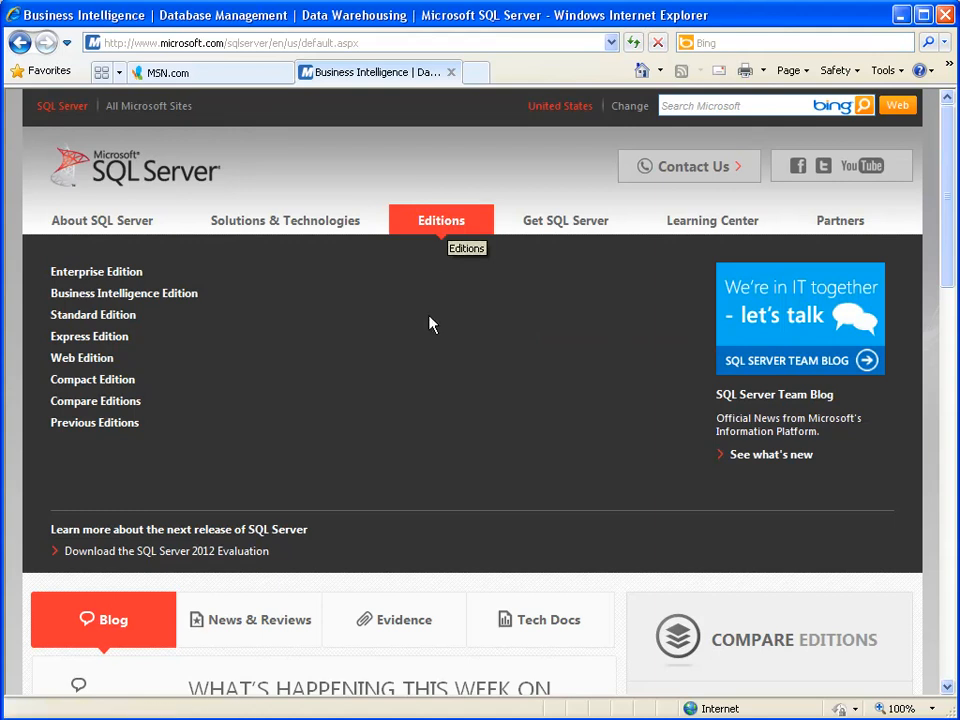
click(93, 346)
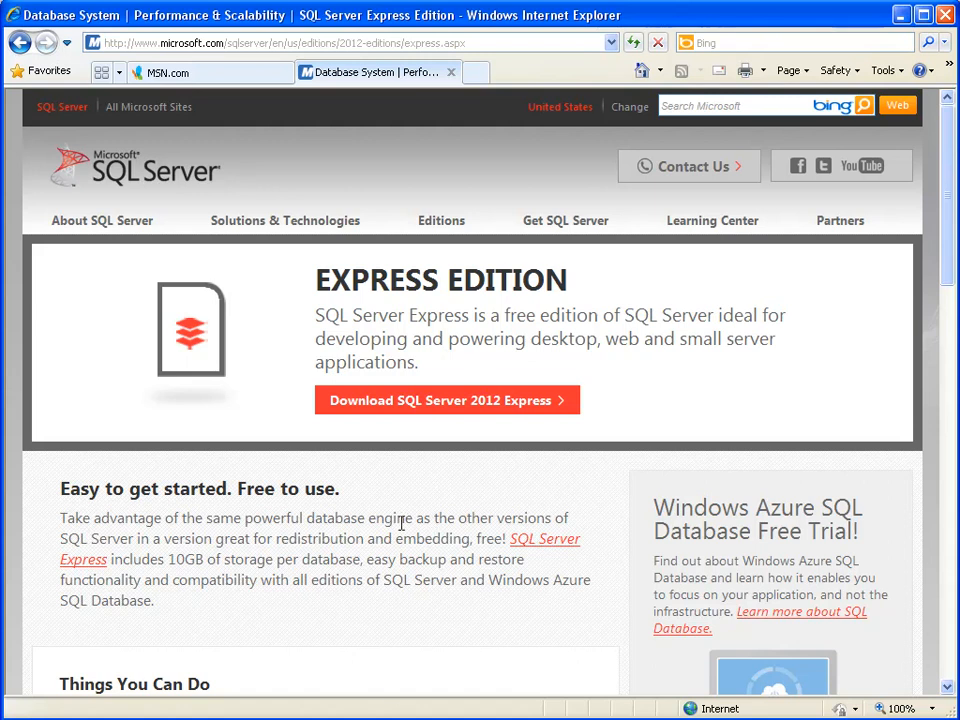
Review the Express page, then open Editions > Compare Editions
scroll(392, 557, down, 4)
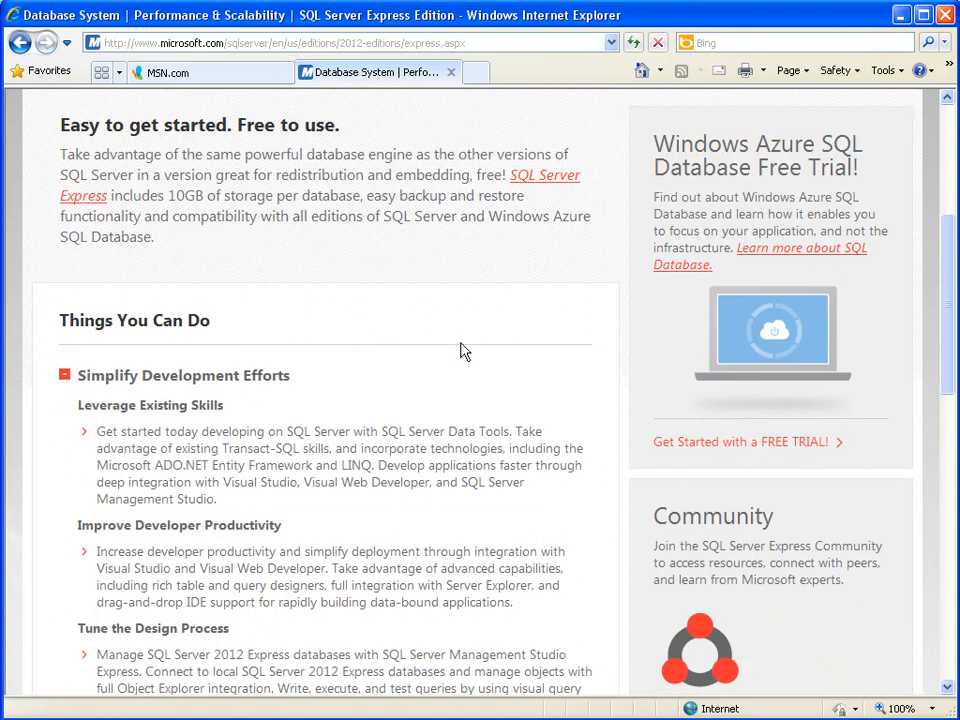
scroll(460, 342, up, 2)
scroll(460, 342, up, 2)
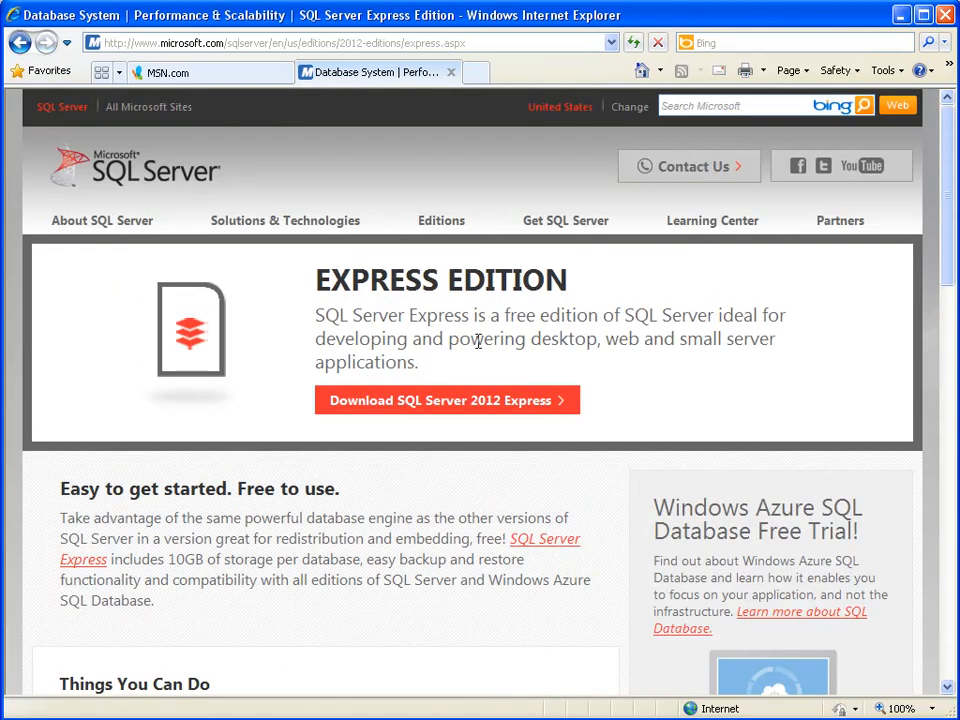
mouse_move(461, 236)
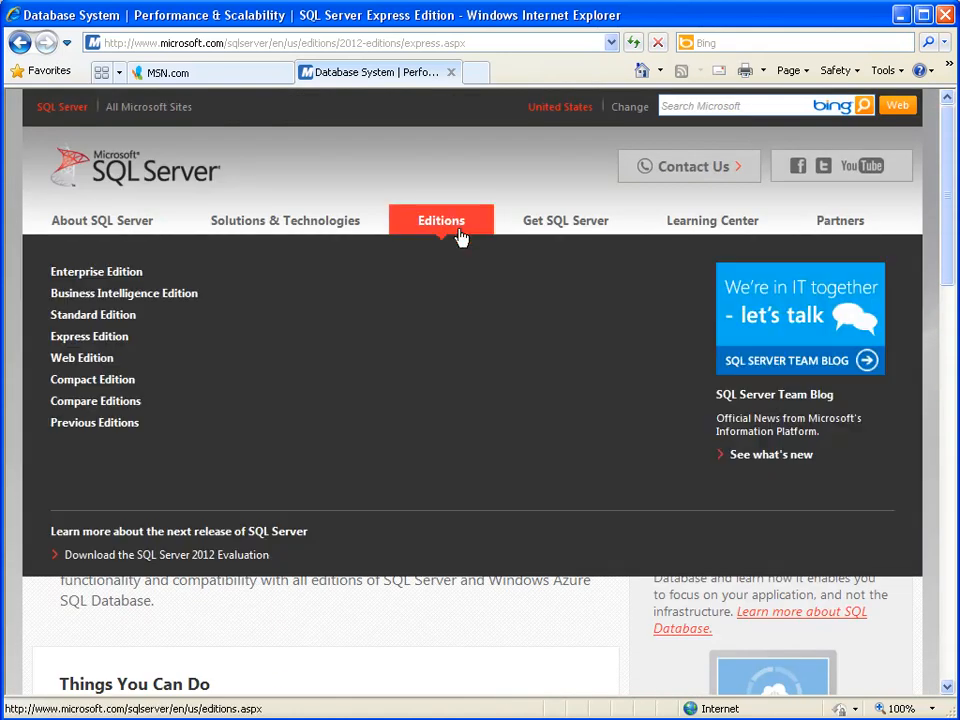
click(101, 412)
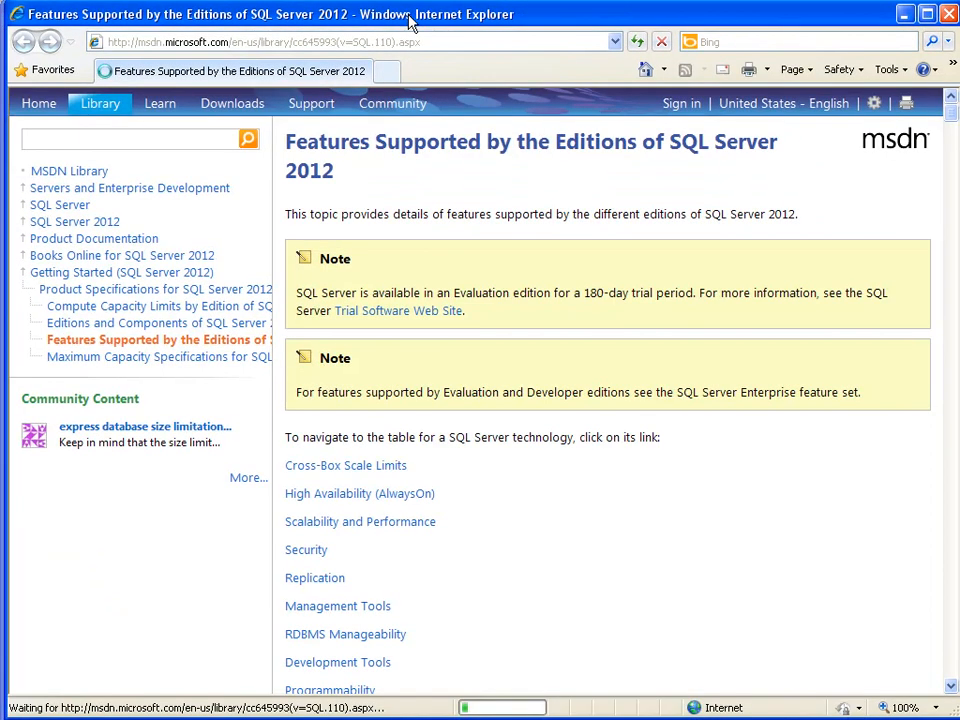
Scroll the SQL Server 2012 editions feature table to Cross-Box Scale Limits, then close that window
scroll(572, 347, down, 10)
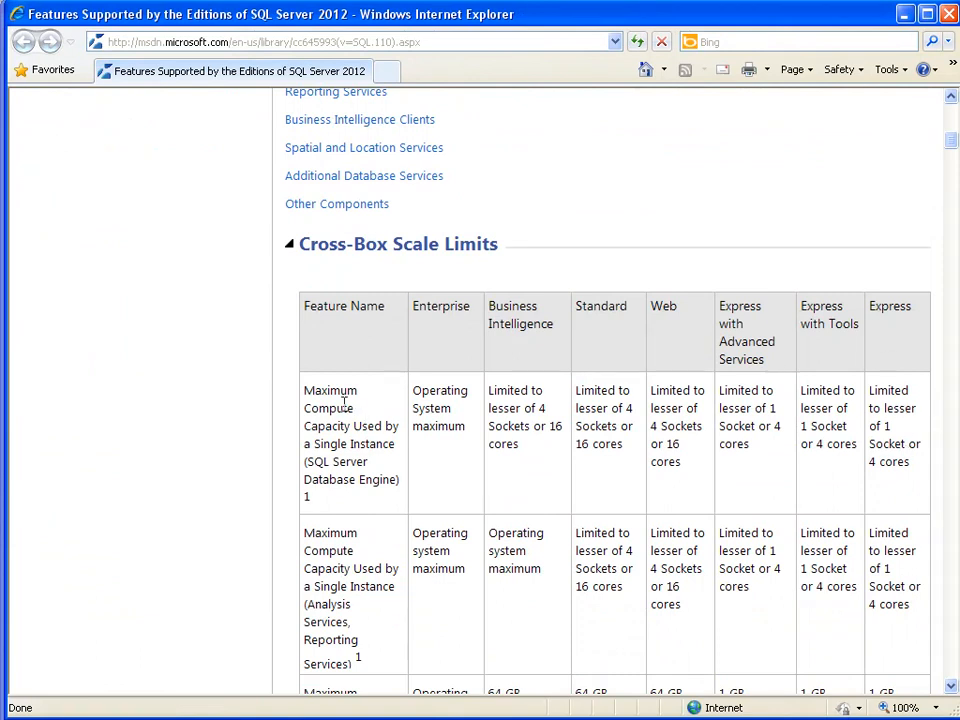
scroll(337, 439, down, 3)
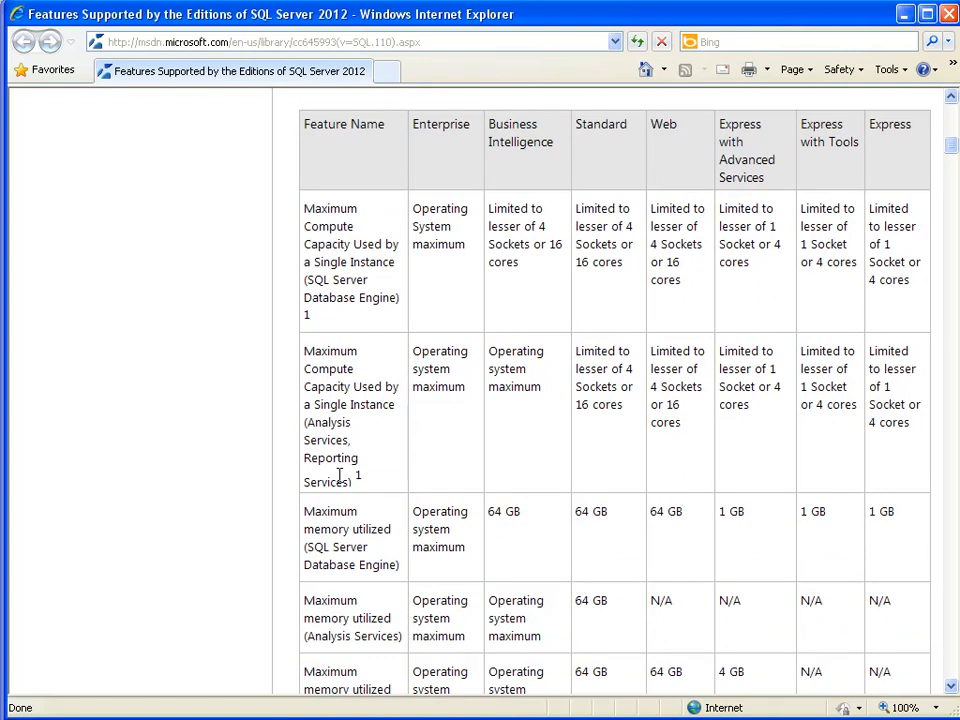
double_click(22, 17)
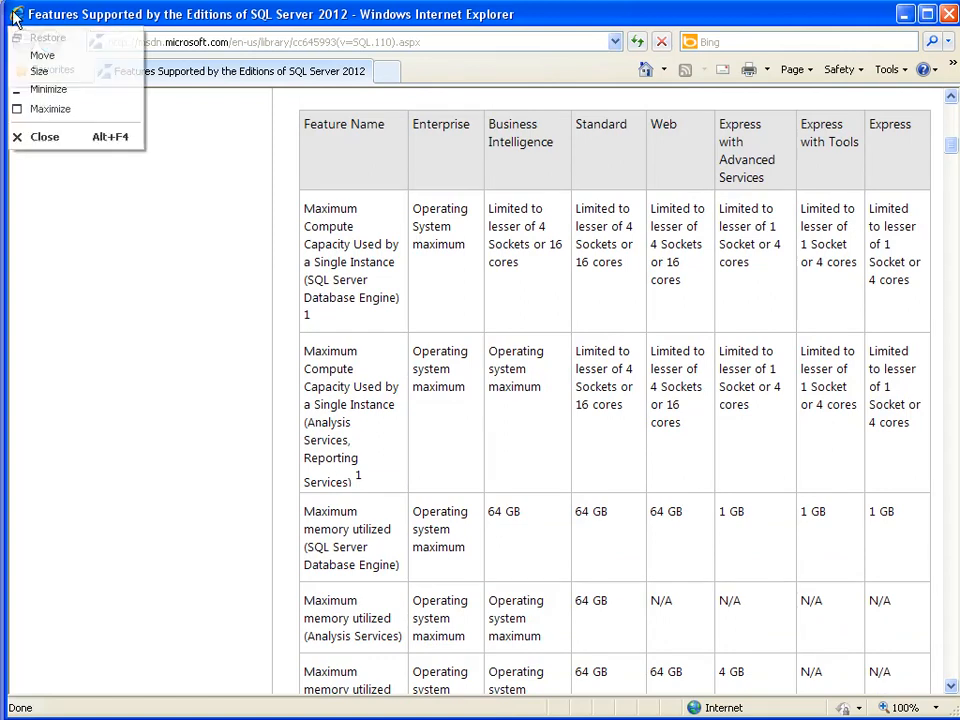
mouse_move(268, 218)
mouse_move(418, 221)
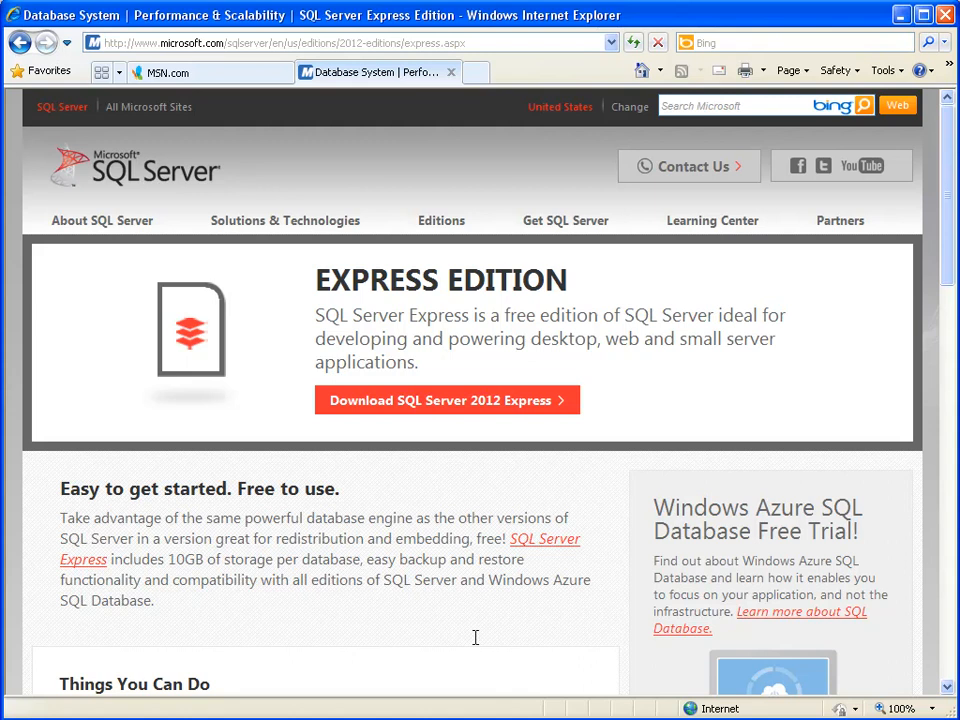
Go to techsoup.org in Internet Explorer
click(441, 46)
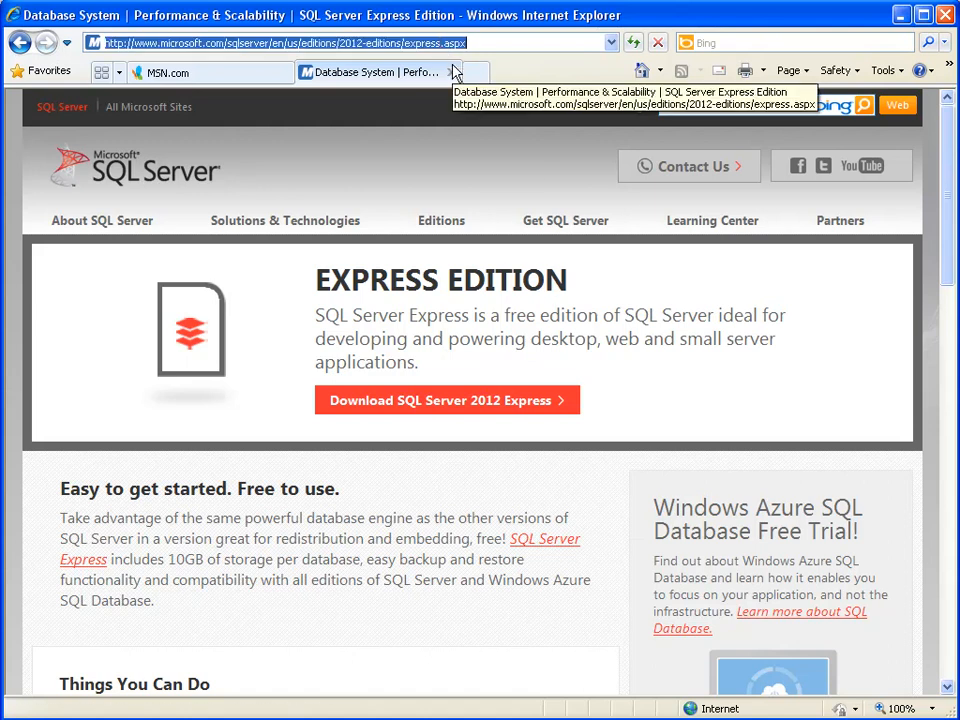
text(techsoup.org)
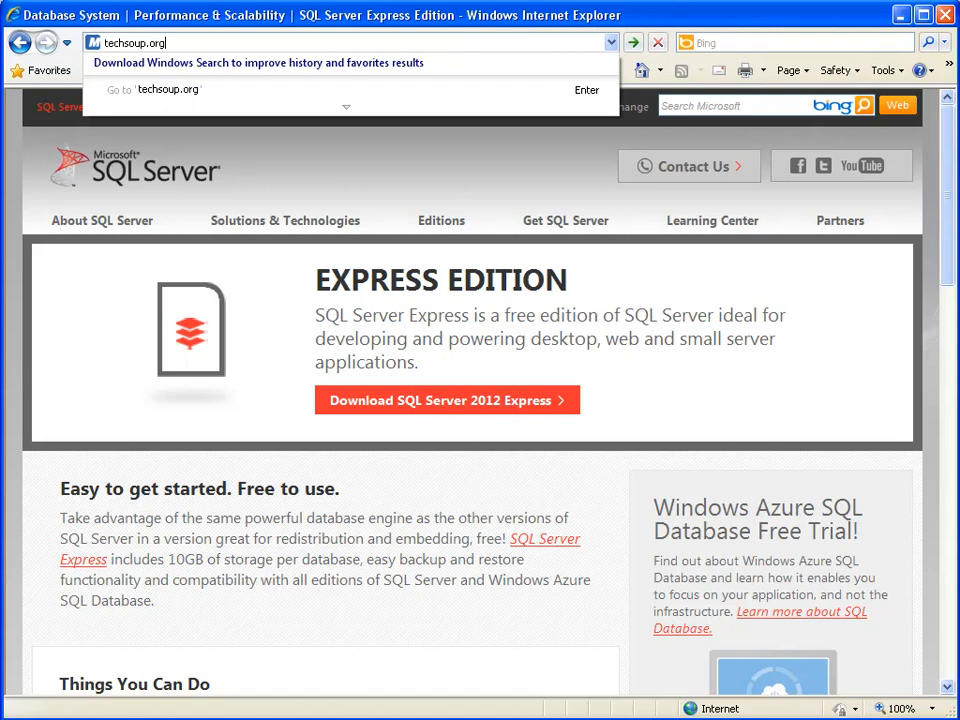
key(Return)
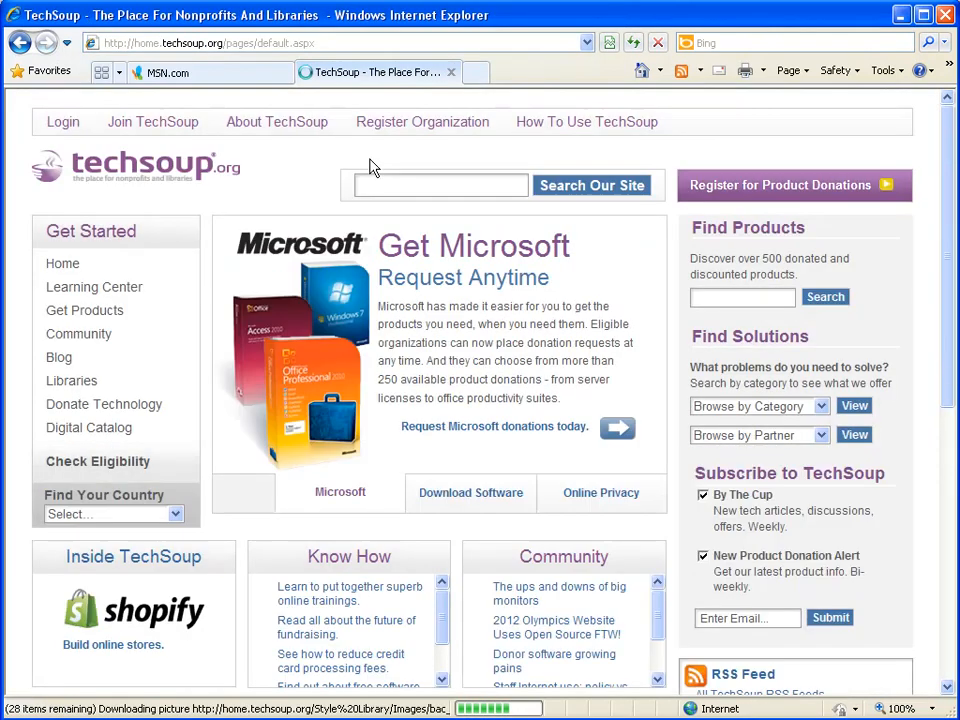
Search TechSoup products for 'sql server' and scroll through the SQL Server 2012 results
click(724, 295)
text(sql server)
key(Return)
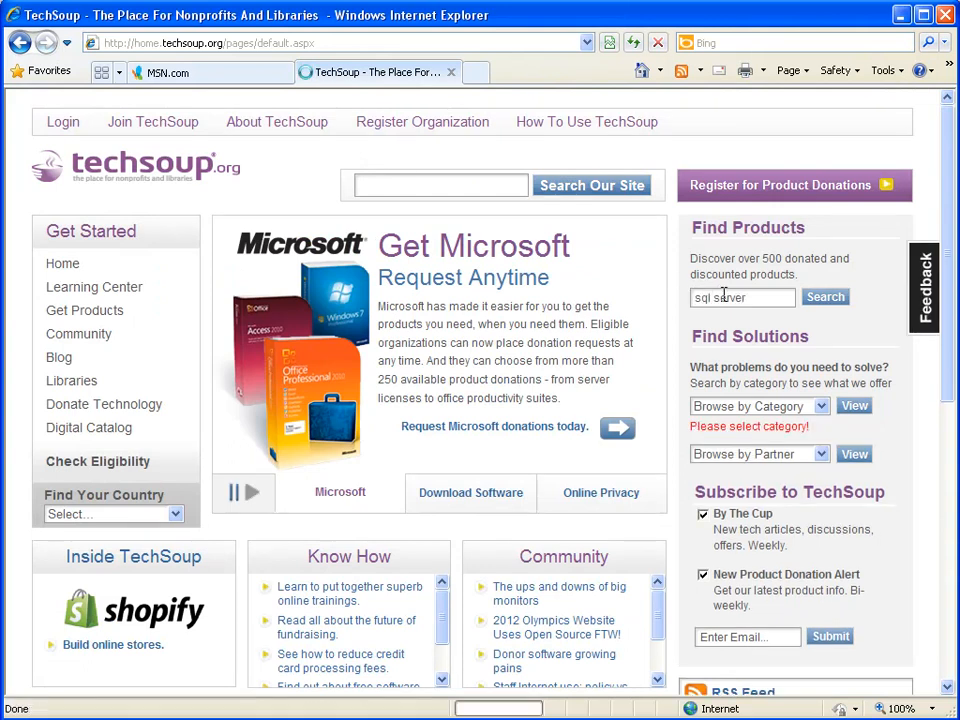
scroll(345, 490, down, 3)
scroll(345, 488, down, 1)
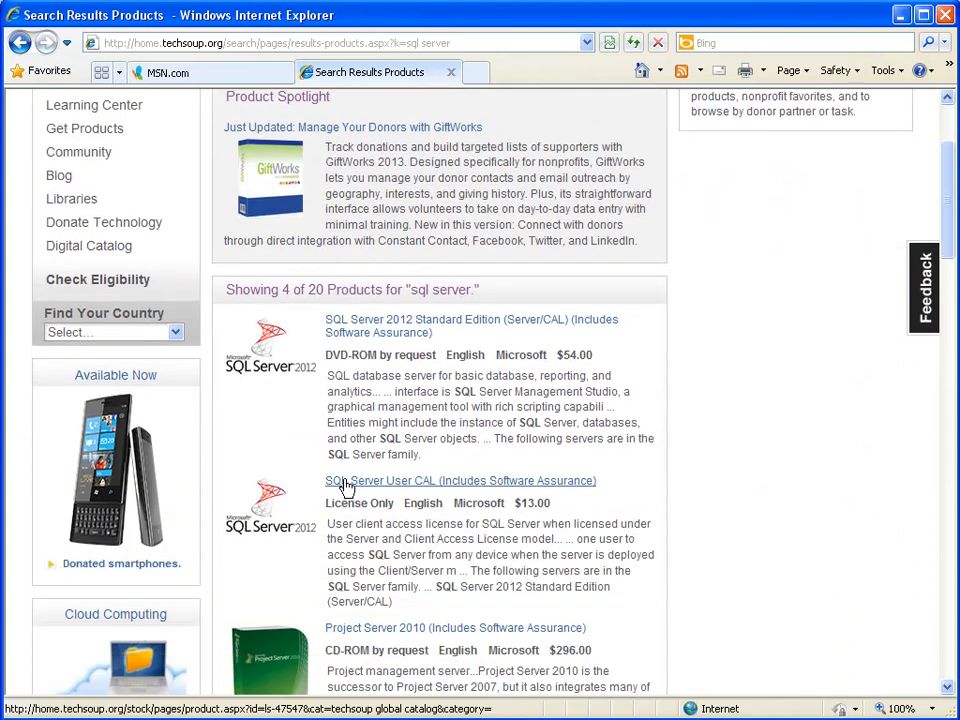